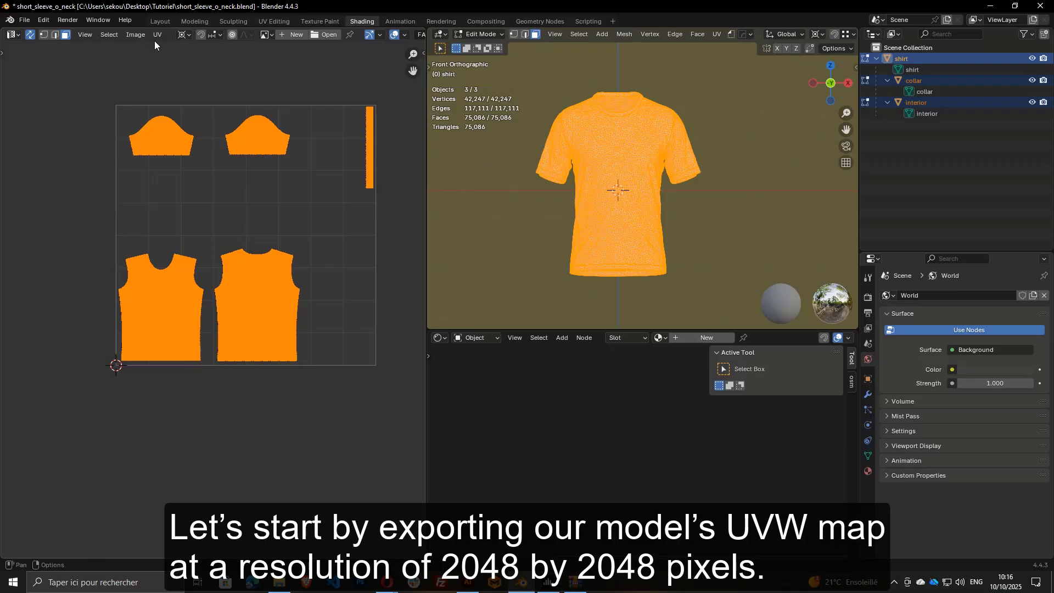
Start exporting the shirt's UV layout and create and open a destination folder named tuto 3.
click(153, 36)
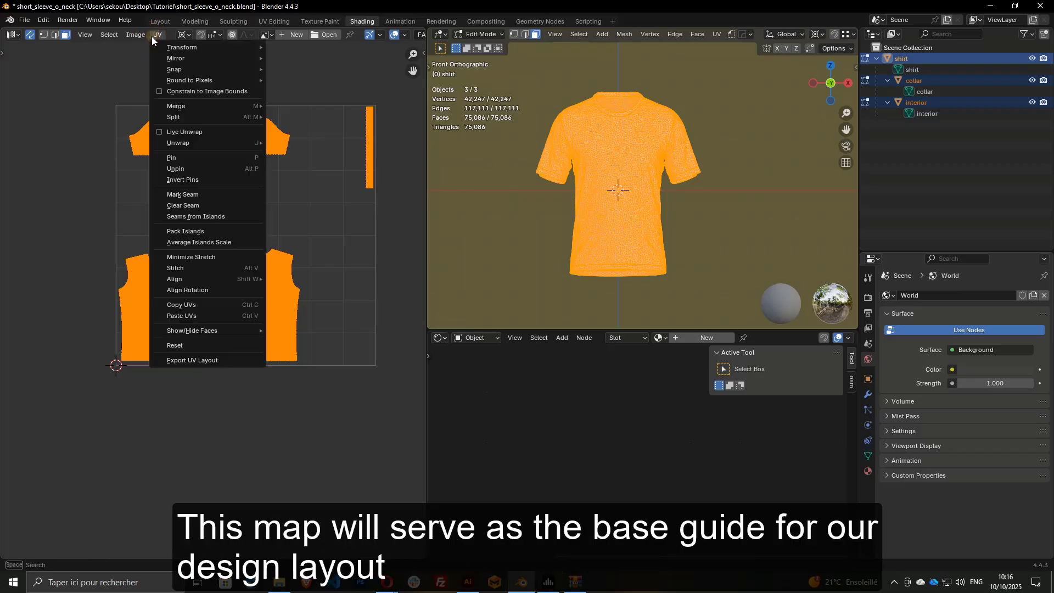
click(203, 360)
click(396, 160)
text(tuto 3)
key(Return)
key(Return)
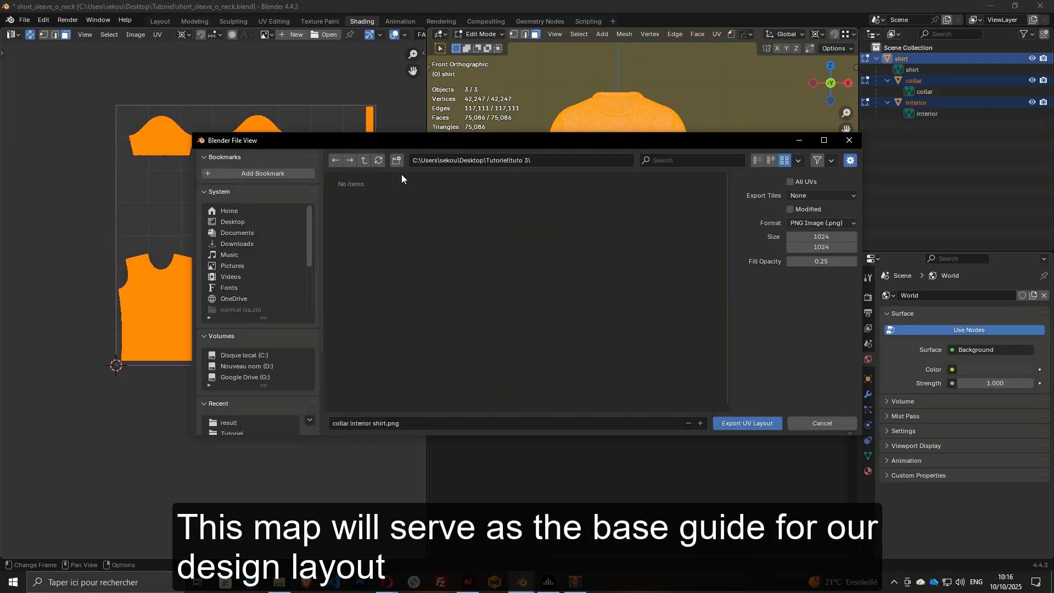
Export the UV layout as uv_short_sleeve.png with a size of 2048 by 2048 pixels.
click(413, 423)
key(BackSpace)
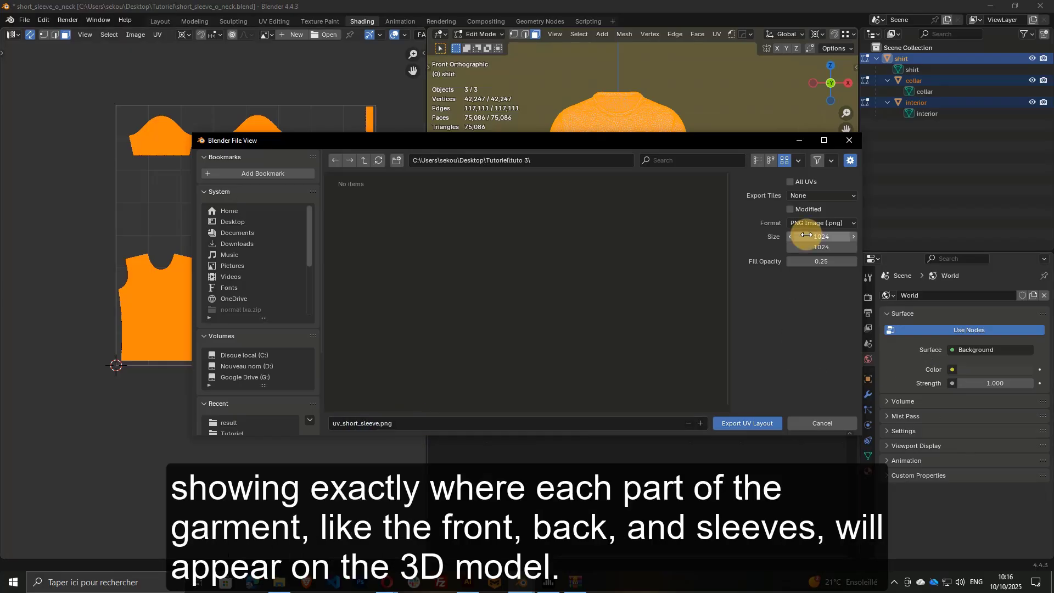
click(813, 238)
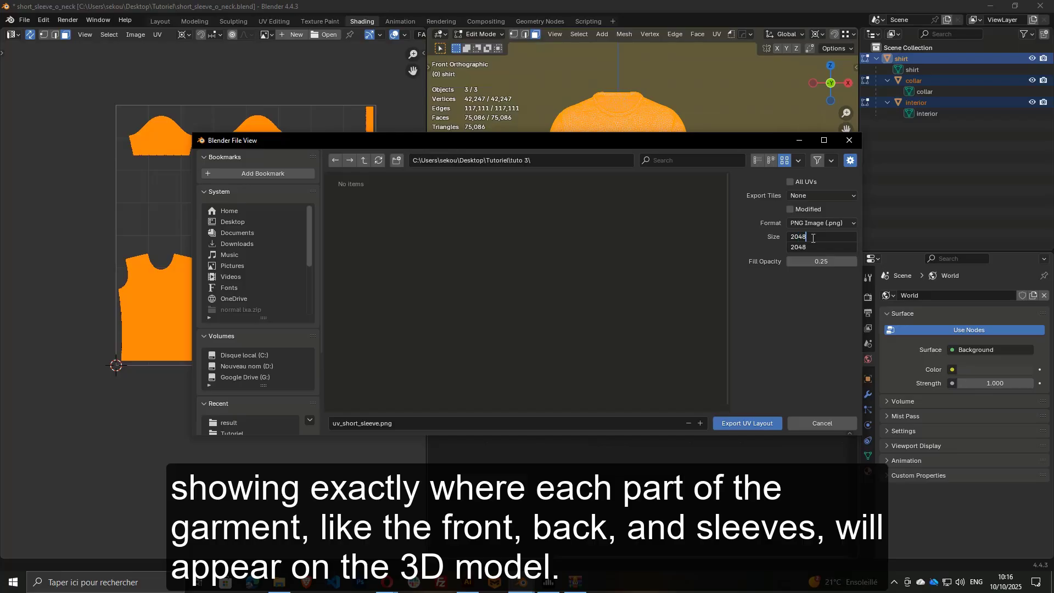
text(2048)
key(Return)
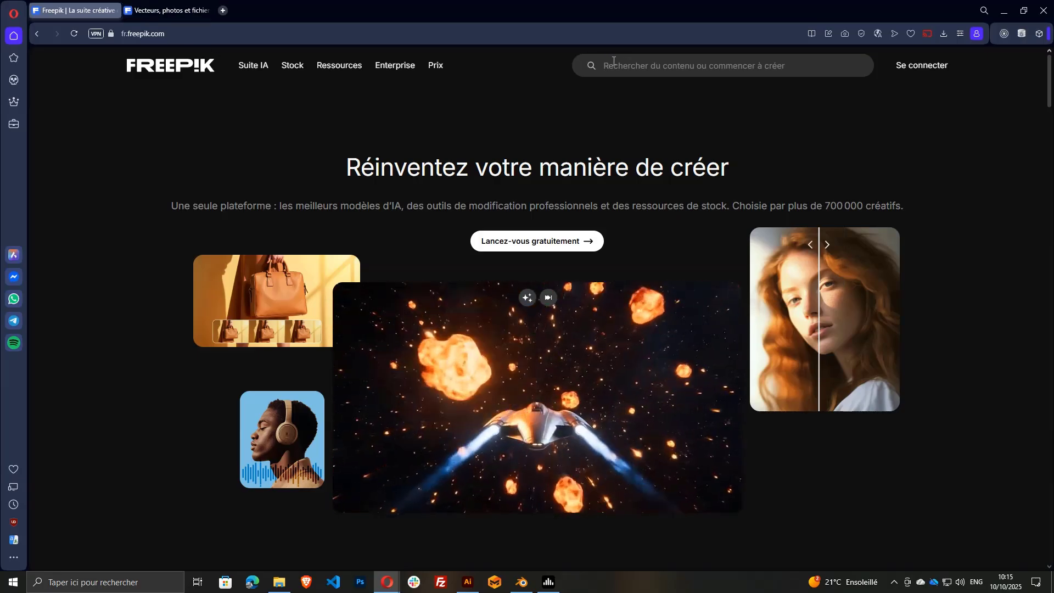
Switch to Freepik in the browser, search for "simple sport jersey design" and download the blue wavy design with the red centre stripe.
click(614, 65)
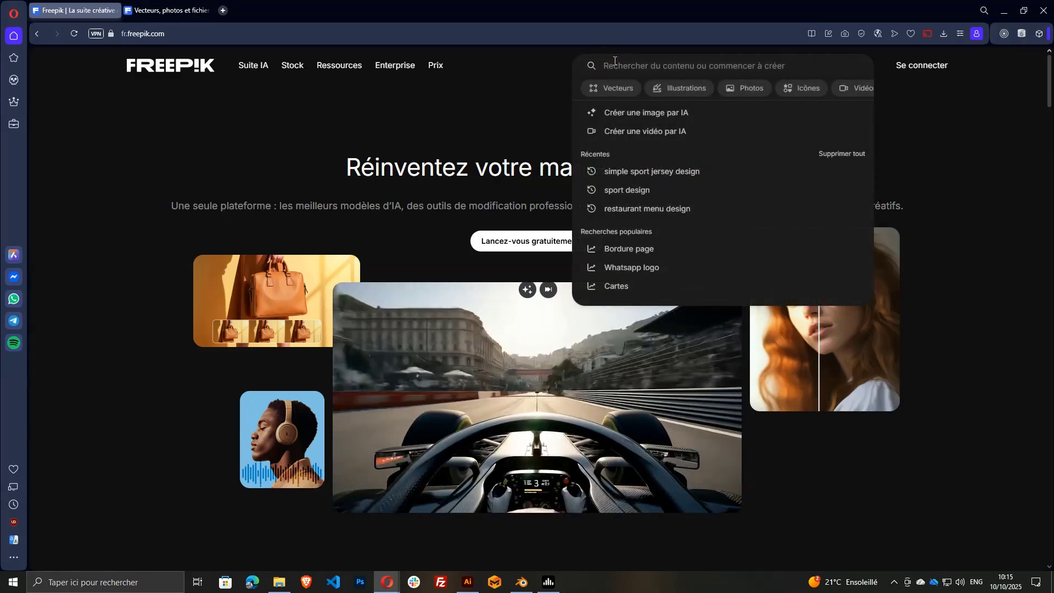
text(si)
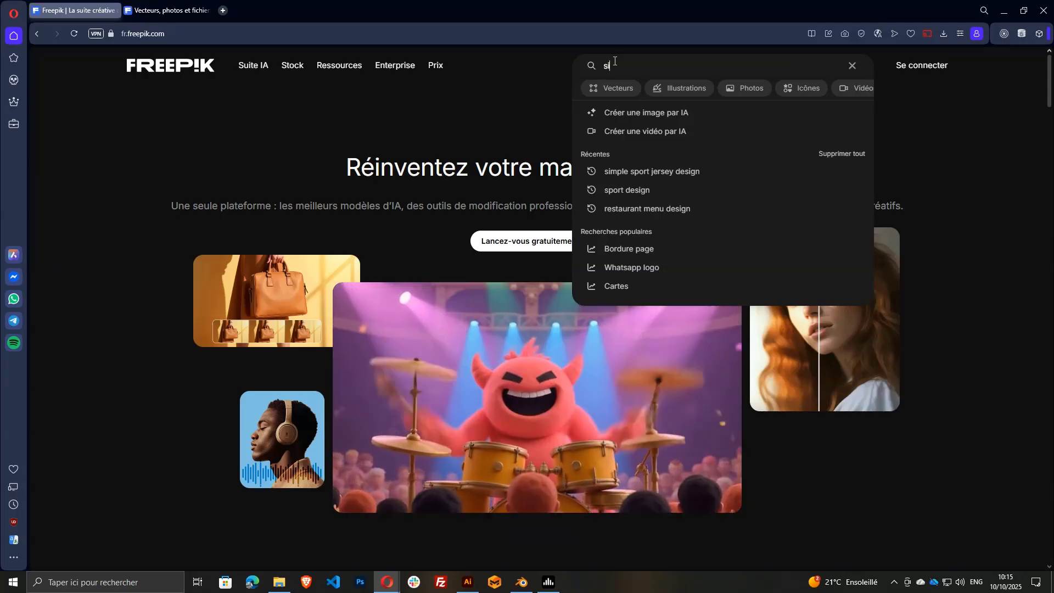
text(mple sport jersey design)
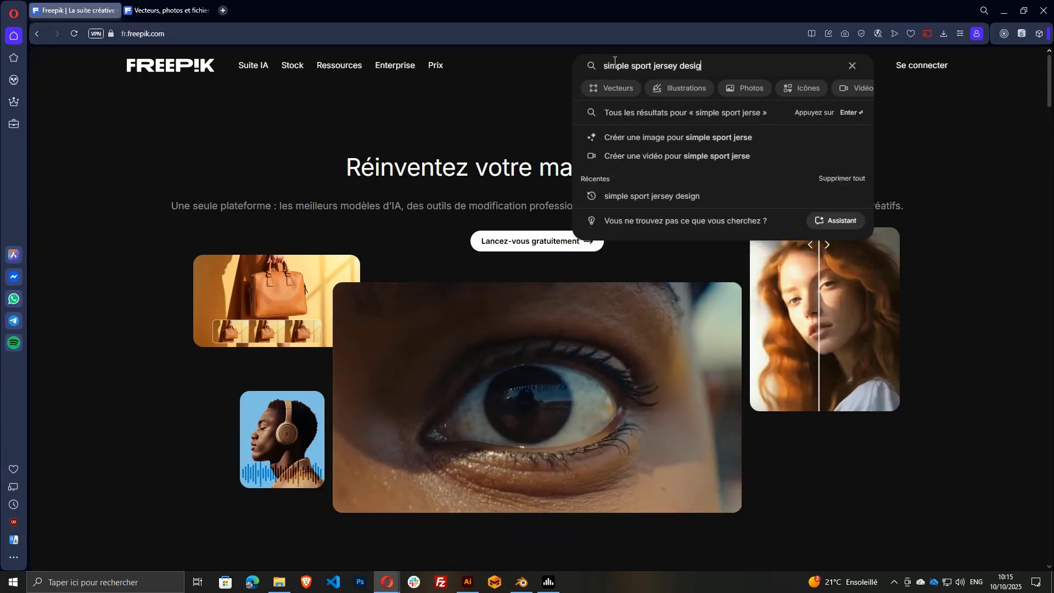
key(Return)
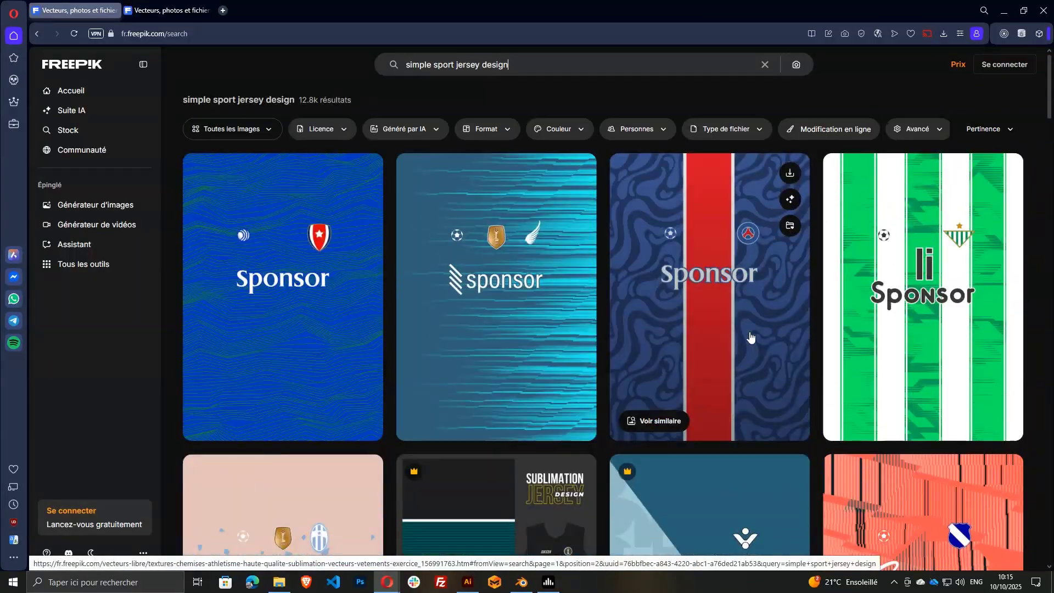
click(749, 334)
click(940, 82)
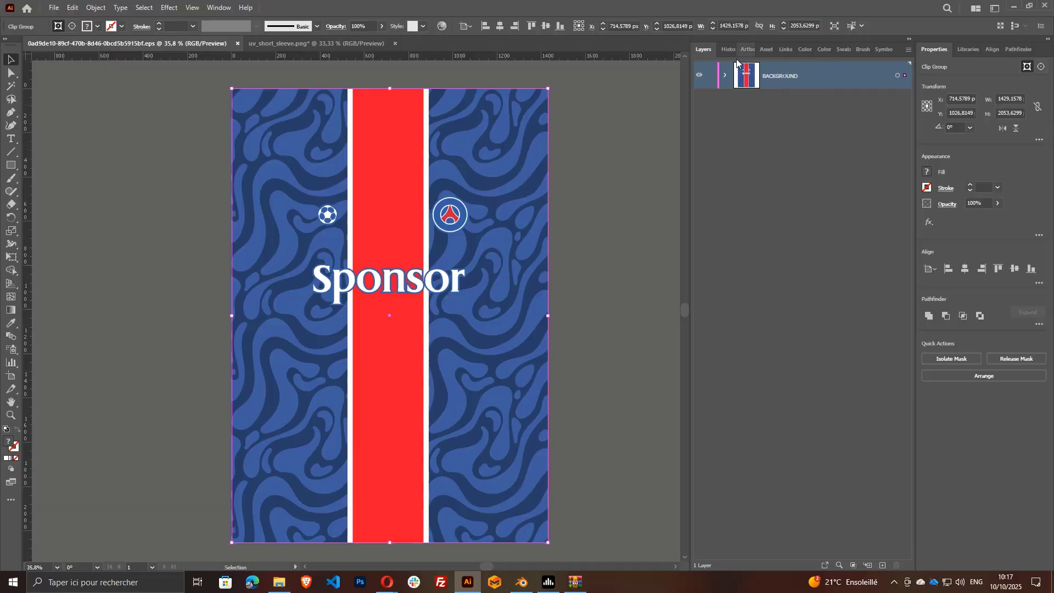
In Illustrator, hide the Sponsor text, crest and football groups of the BACKGROUND layer and expand its clip group.
click(725, 75)
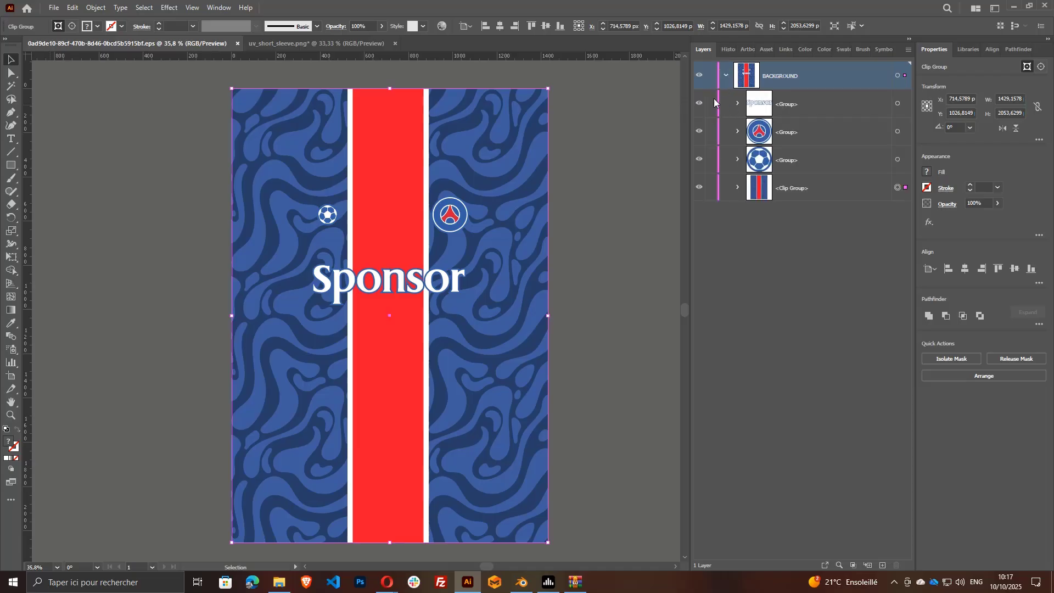
click(698, 103)
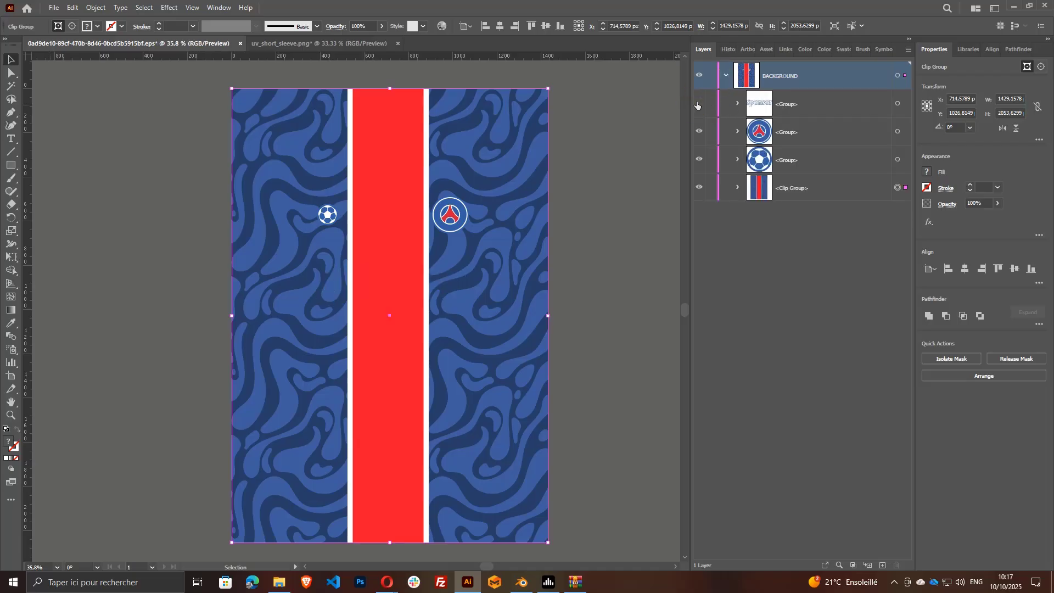
click(699, 132)
click(698, 159)
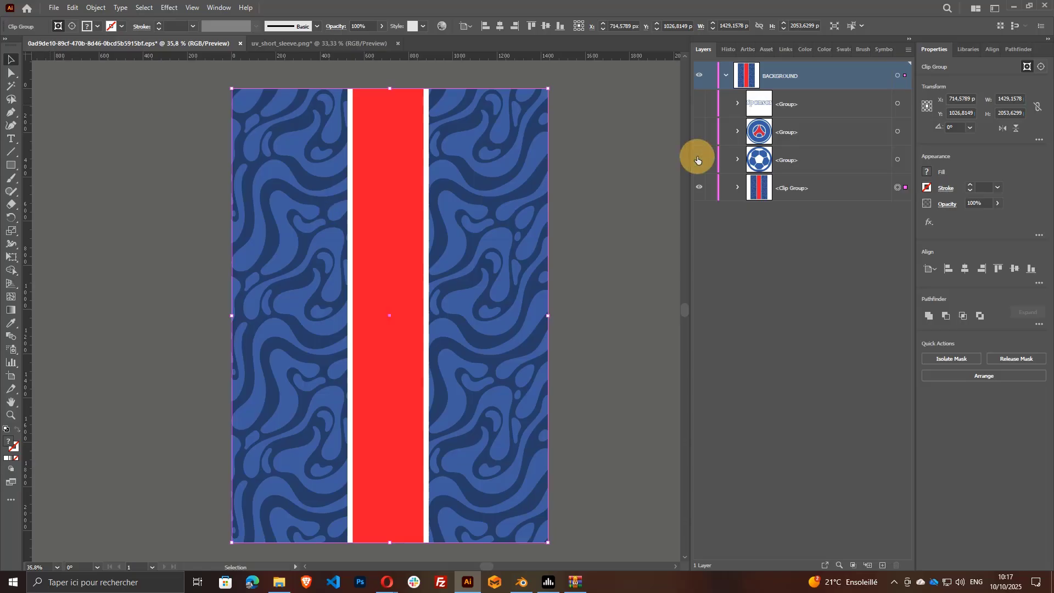
click(731, 188)
click(737, 187)
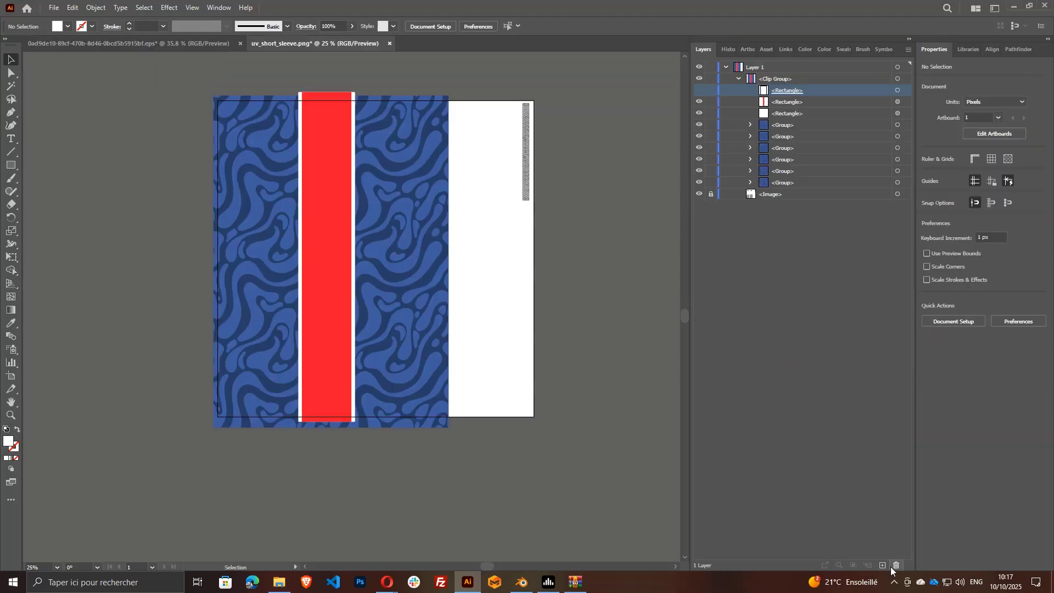
In uv_short_sleeve.png, delete the hidden clipping rectangle and cut all light blue pattern paths sharing the same fill and stroke.
click(894, 565)
click(751, 113)
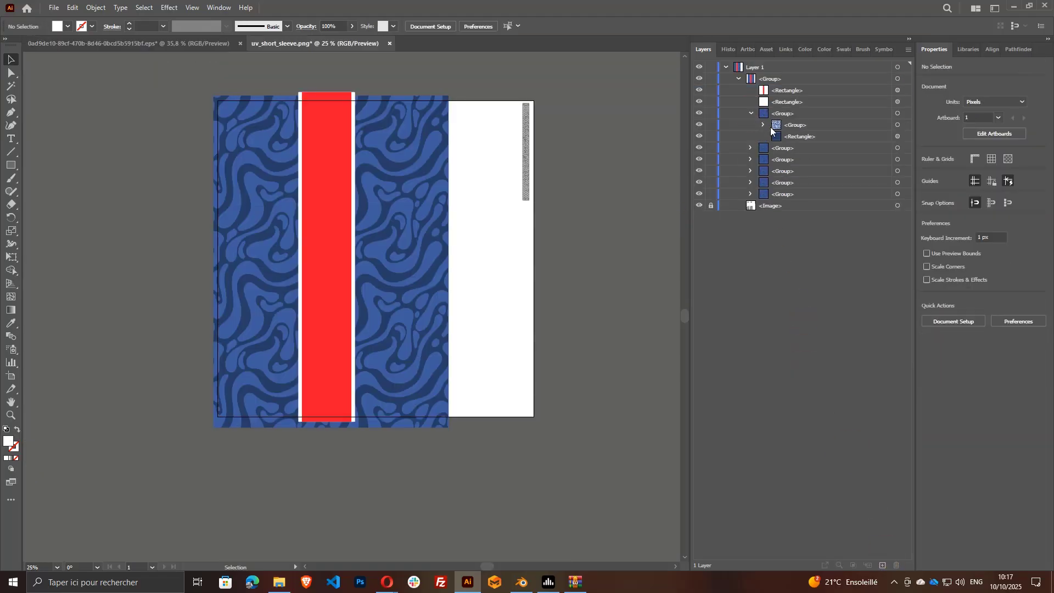
click(764, 124)
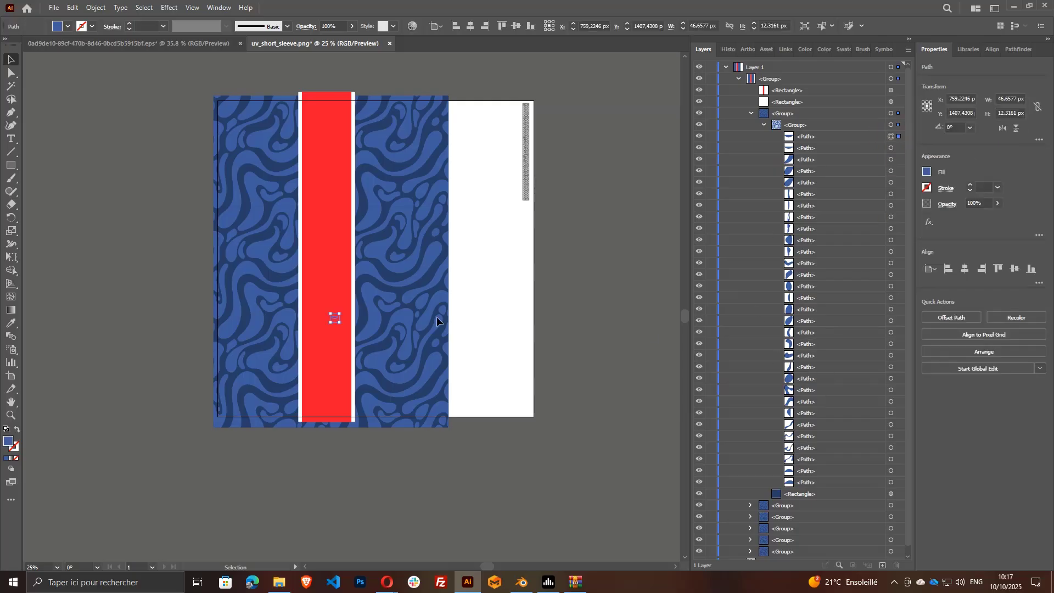
click(144, 7)
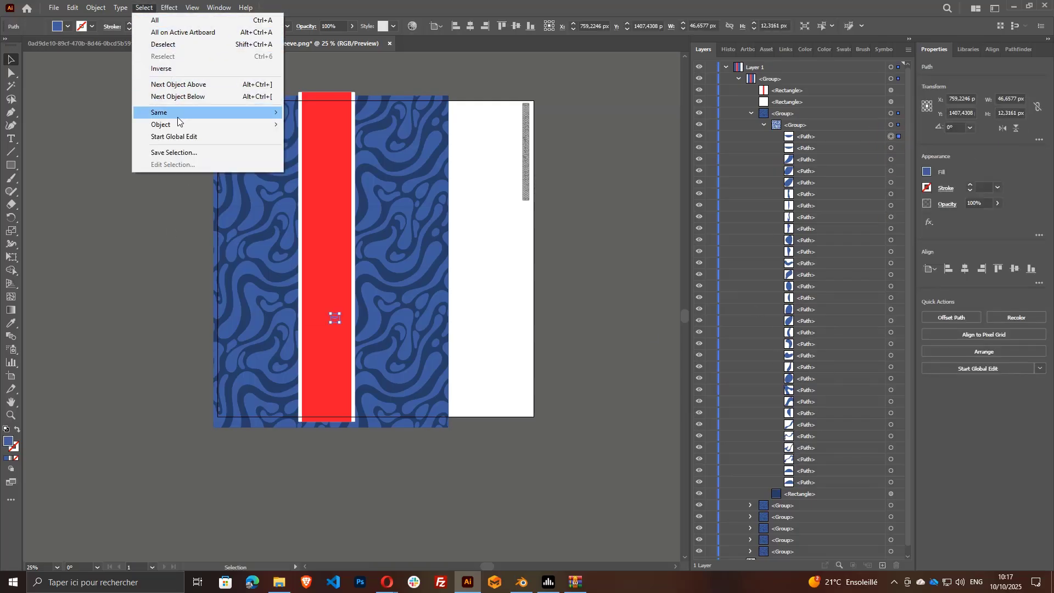
mouse_move(179, 119)
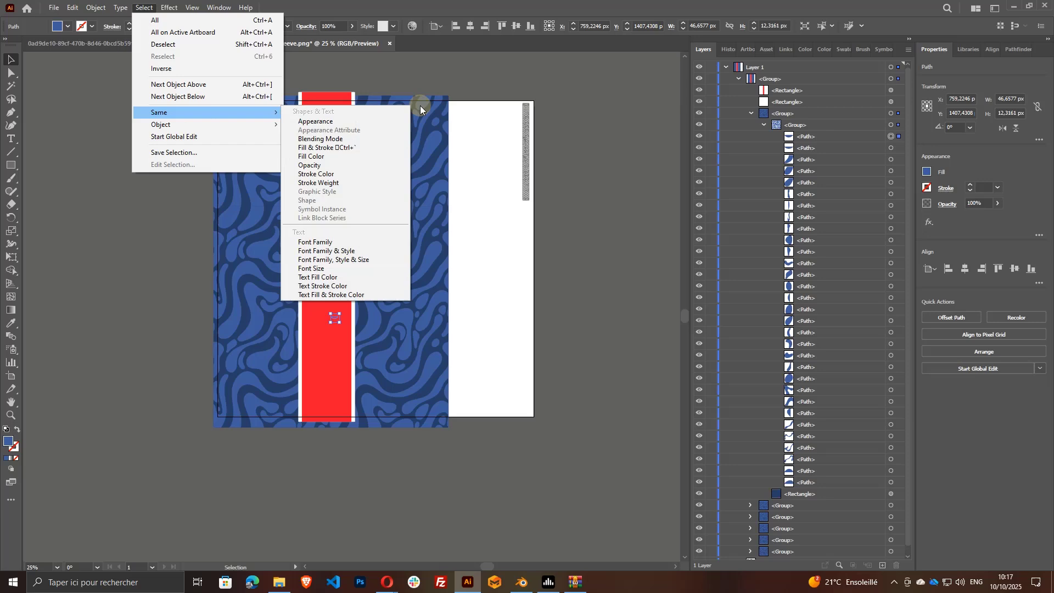
click(329, 147)
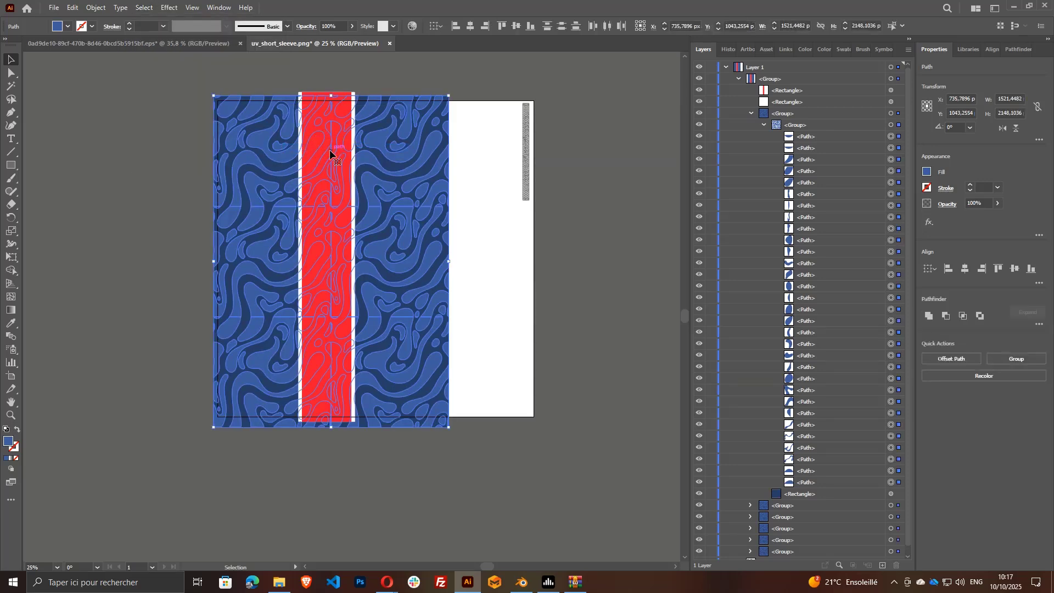
key(Delete)
Delete the six dark blue background groups and paste the light blue pattern paths back in place.
click(783, 113)
shift+click(782, 183)
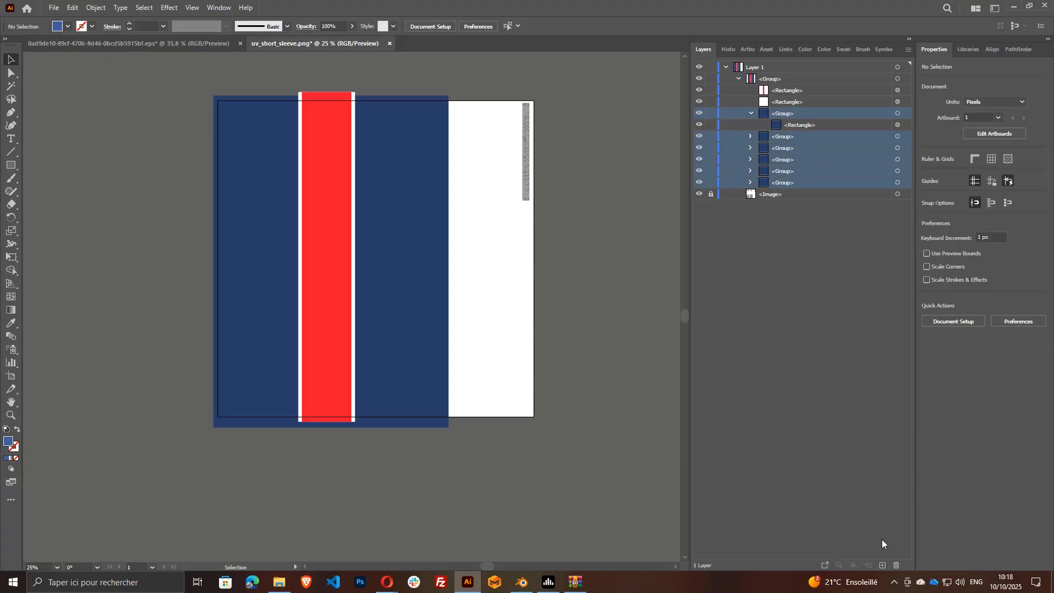
click(898, 566)
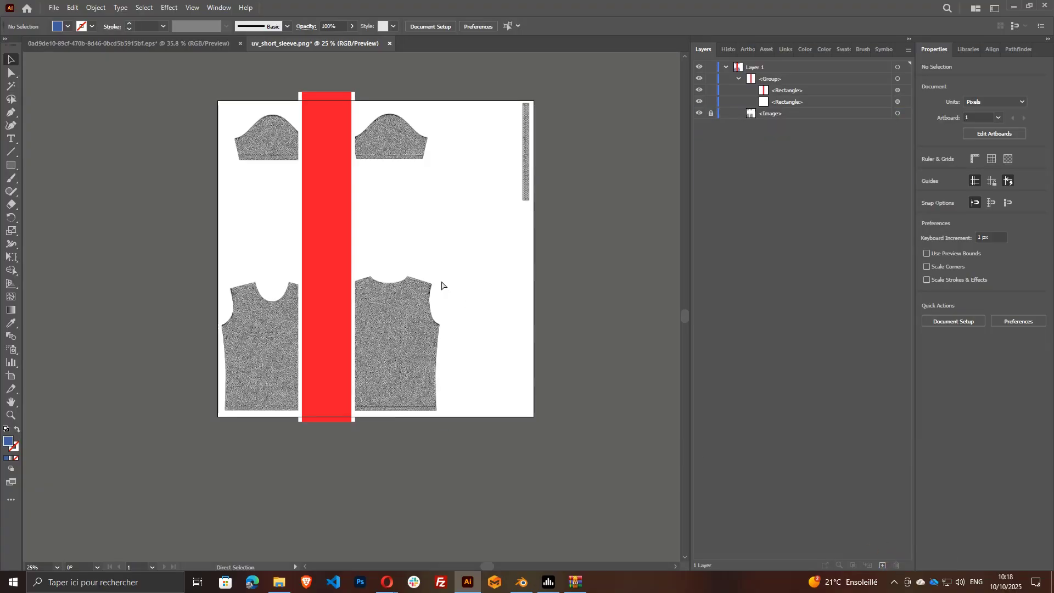
key(ctrl+z)
key(ctrl+z)
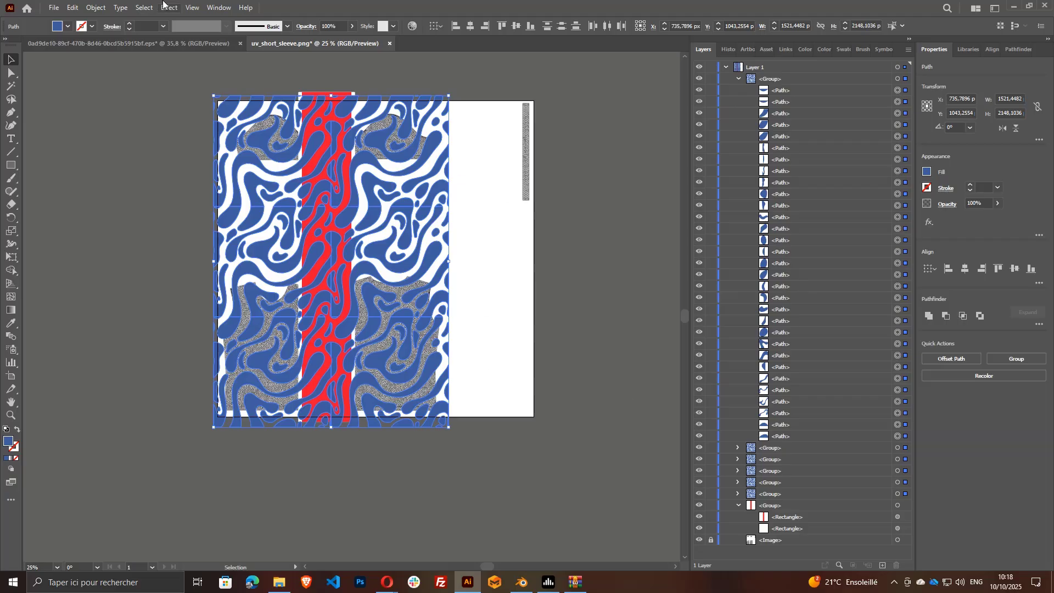
Combine all the selected light blue pattern paths into a single compound path.
click(94, 6)
mouse_move(126, 280)
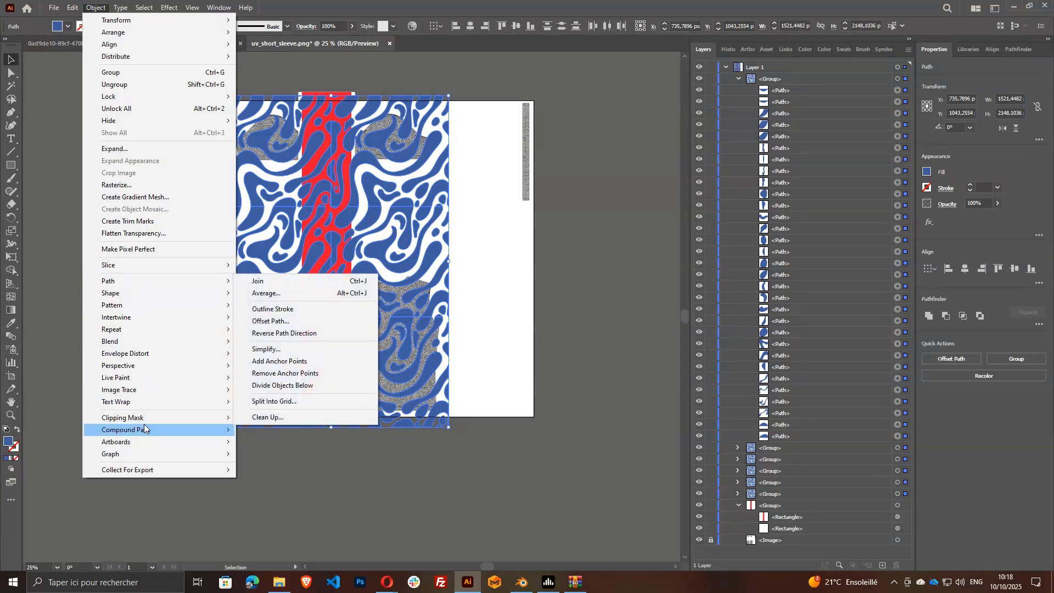
mouse_move(201, 433)
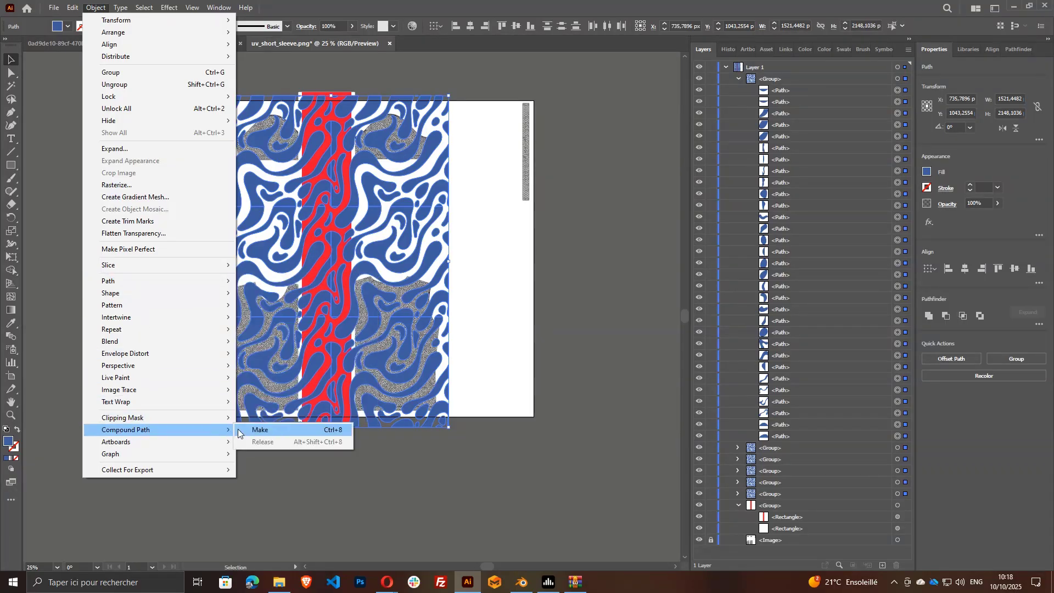
click(245, 432)
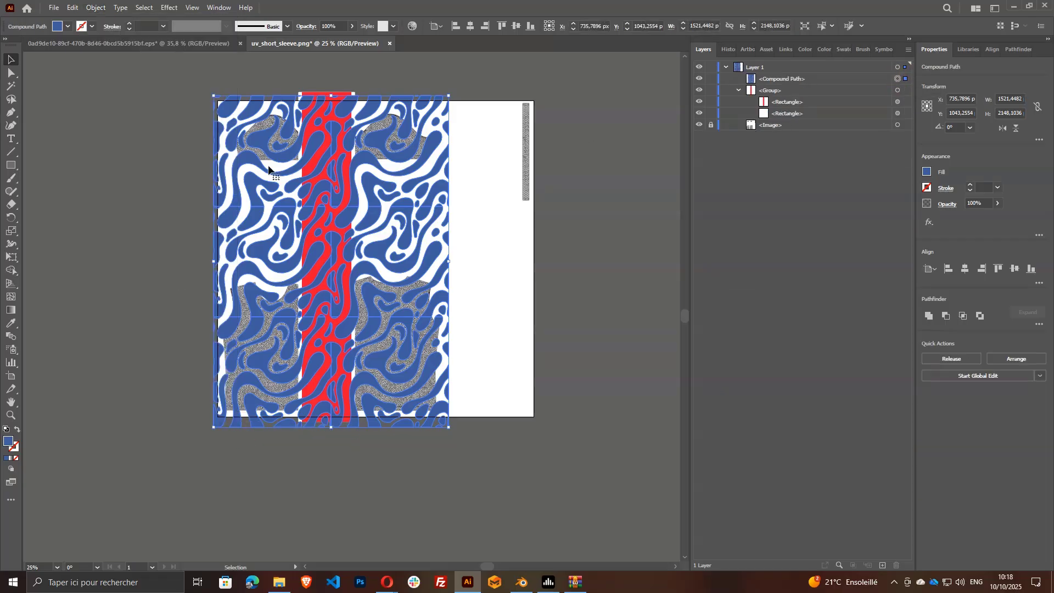
drag(330, 96, 311, 253)
drag(352, 320, 521, 326)
scroll(522, 325, down, 1)
key(ctrl+z)
key(ctrl+z)
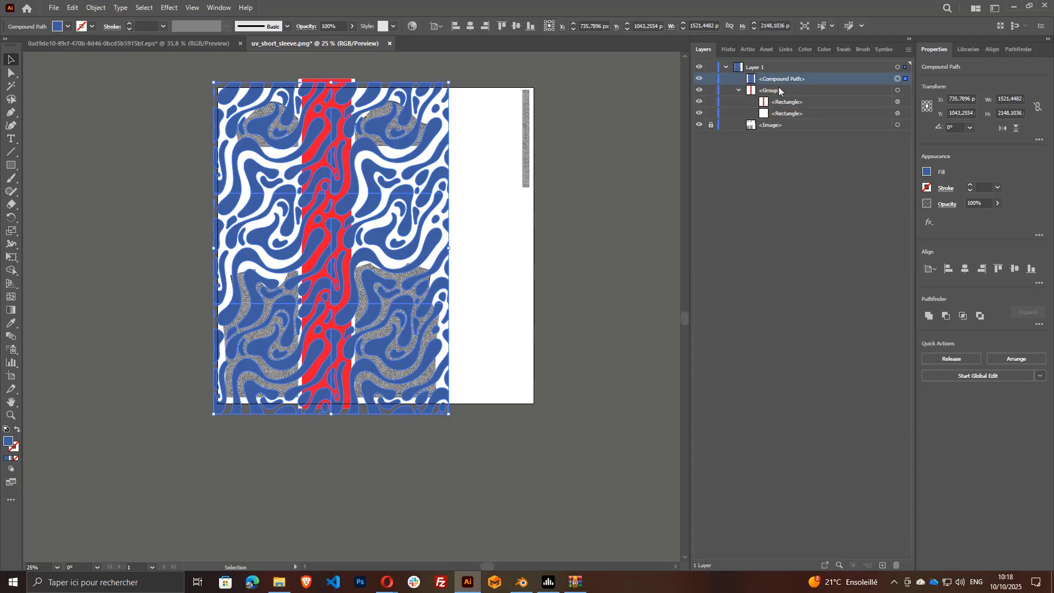
Place the compound path inside the stripe group and hide the whole group to reveal the UV layout.
click(699, 79)
scroll(339, 285, down, 1)
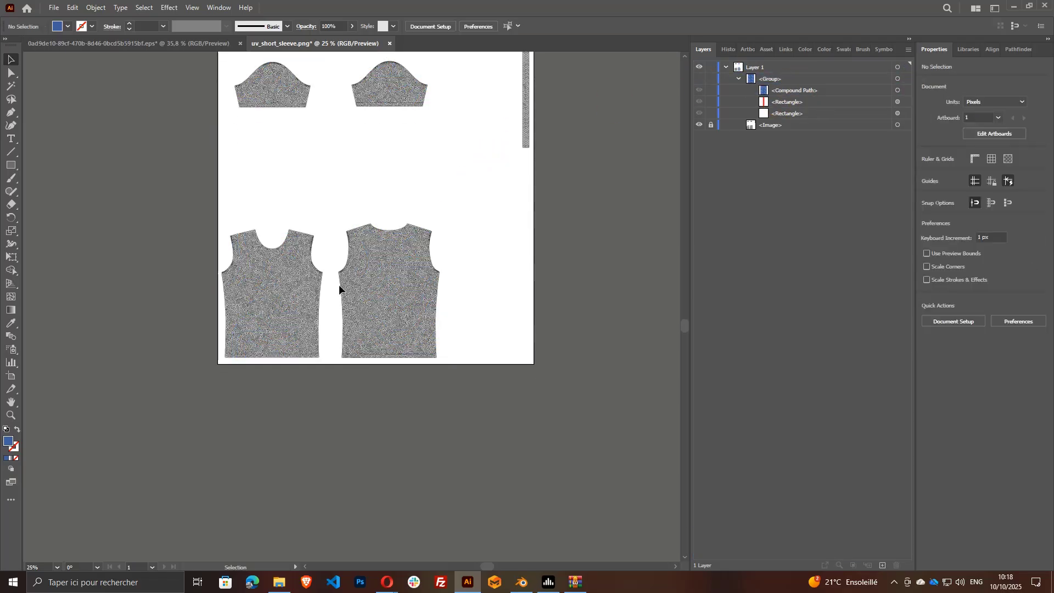
scroll(319, 282, up, 2)
click(326, 186)
Draw a rectangle of about 713 by 917 px over the front shirt panel and stack the UV image above it.
scroll(316, 224, up, 1)
scroll(317, 224, up, 1)
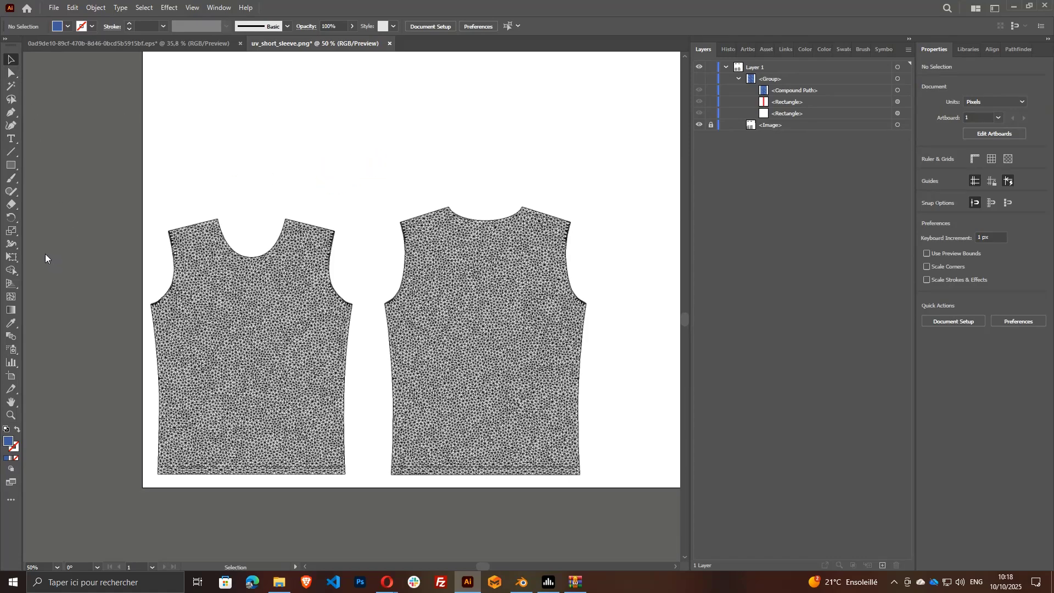
click(12, 166)
drag(142, 204, 363, 488)
key(v)
drag(362, 346, 337, 342)
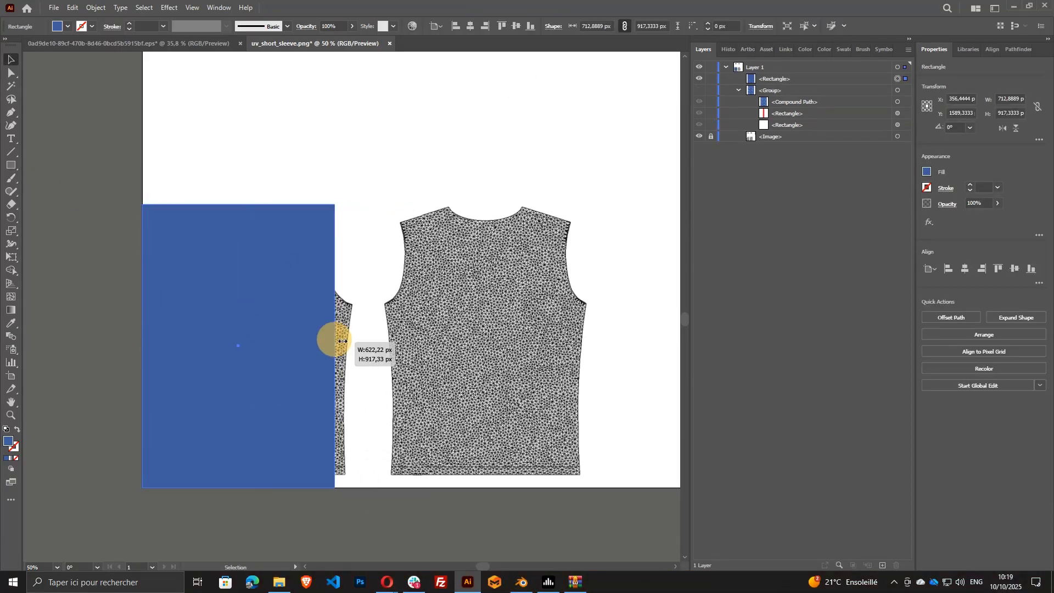
key(ctrl+z)
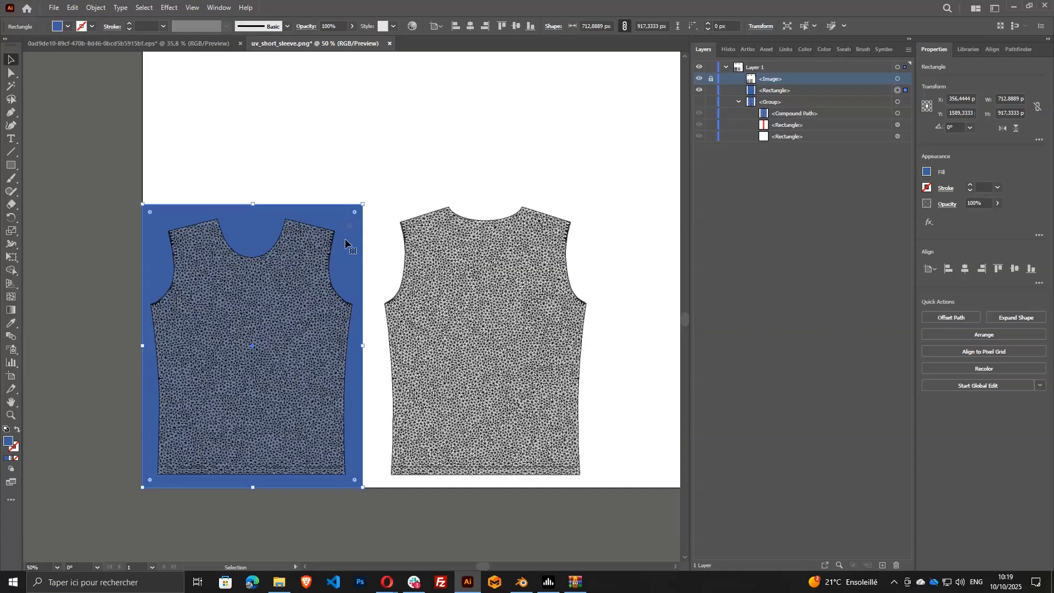
Duplicate the rectangle over the back shirt panel and fill both rectangles with light orange FFC26A.
drag(358, 252, 576, 238)
key(ctrl+a)
click(926, 173)
click(819, 285)
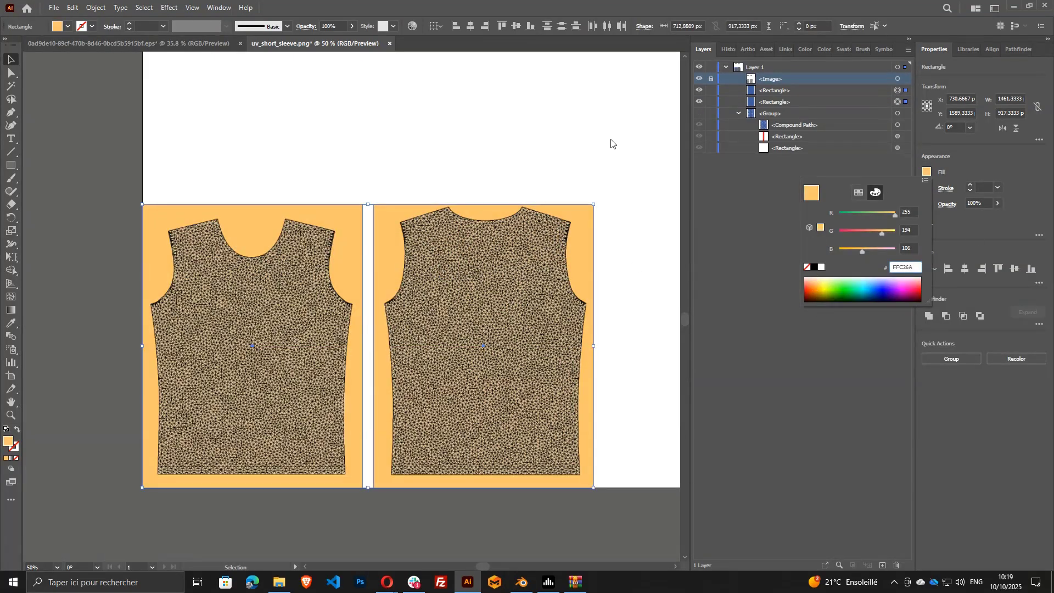
click(611, 140)
Show the hidden design group again and scale it down to about 674 by 962 px.
click(896, 124)
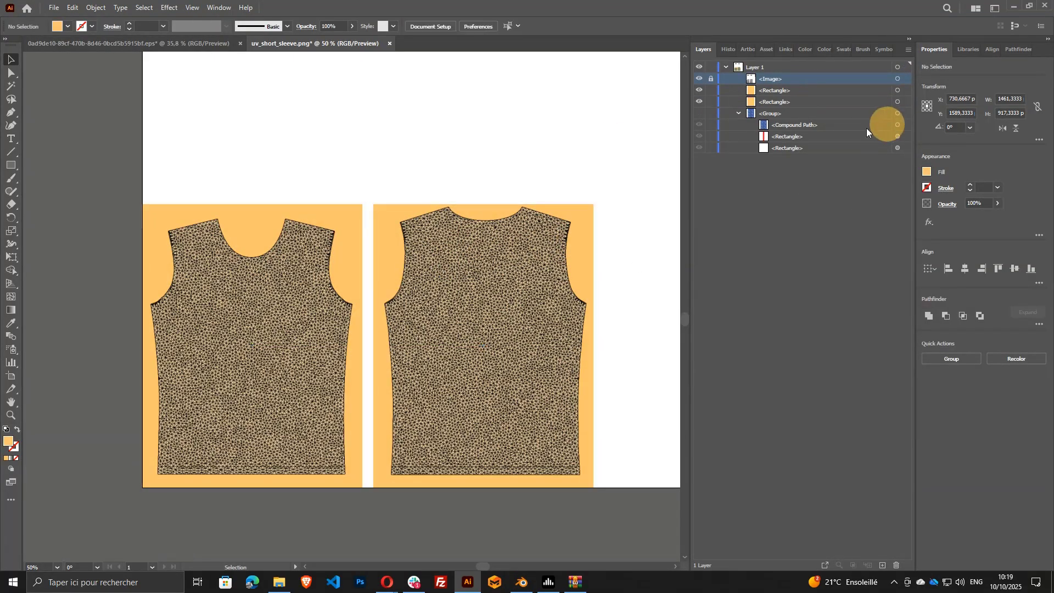
click(698, 114)
click(785, 125)
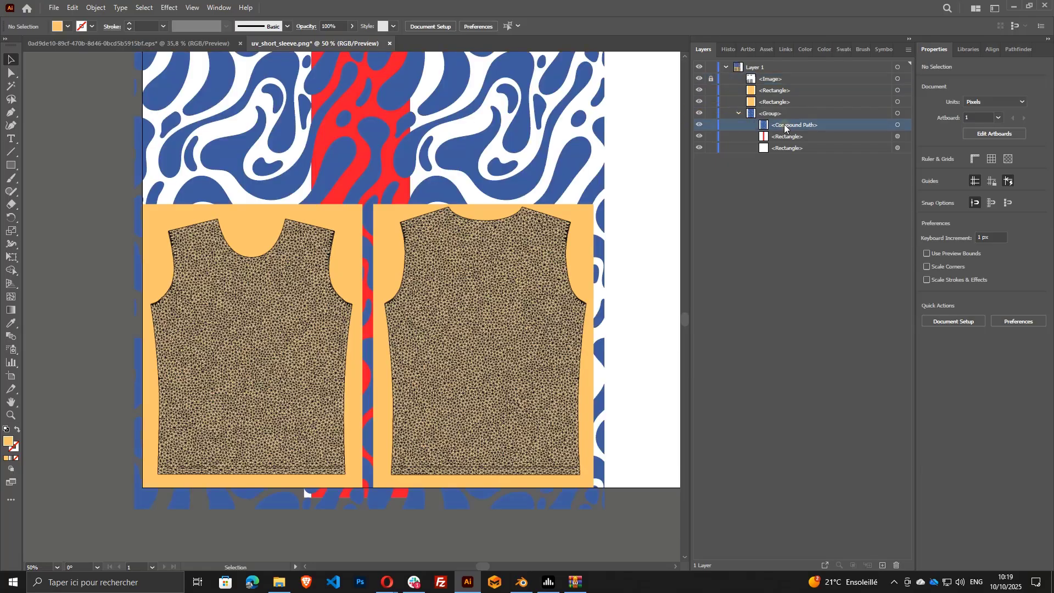
click(902, 113)
scroll(399, 275, up, 4)
scroll(369, 228, down, 2)
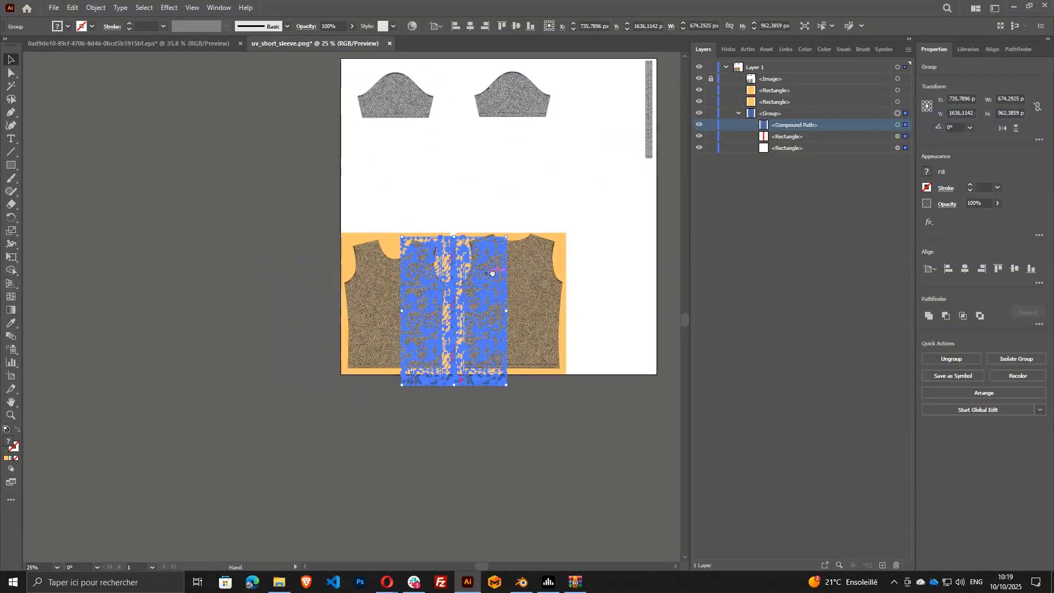
Stack the design group above the two orange rectangles and move it over the front shirt panel.
key(ctrl+plus)
drag(771, 113, 770, 84)
key(ctrl+plus)
drag(381, 218, 481, 191)
Resize the design group to about 648 by 924 px to fit the front shirt panel.
drag(386, 89, 388, 99)
scroll(351, 467, up, 2)
drag(431, 445, 432, 436)
scroll(437, 428, up, 1)
scroll(446, 407, down, 1)
scroll(483, 313, up, 5)
scroll(406, 132, up, 1)
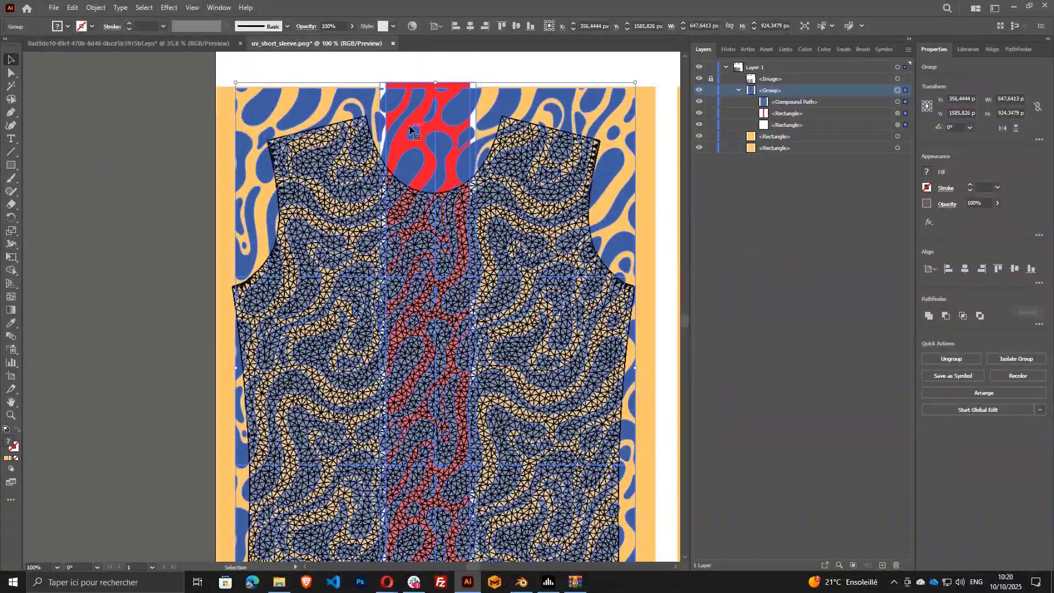
Scale the design group over the front shirt panel to about 665 by 948 px.
drag(435, 82, 432, 68)
scroll(445, 148, down, 11)
scroll(589, 250, up, 12)
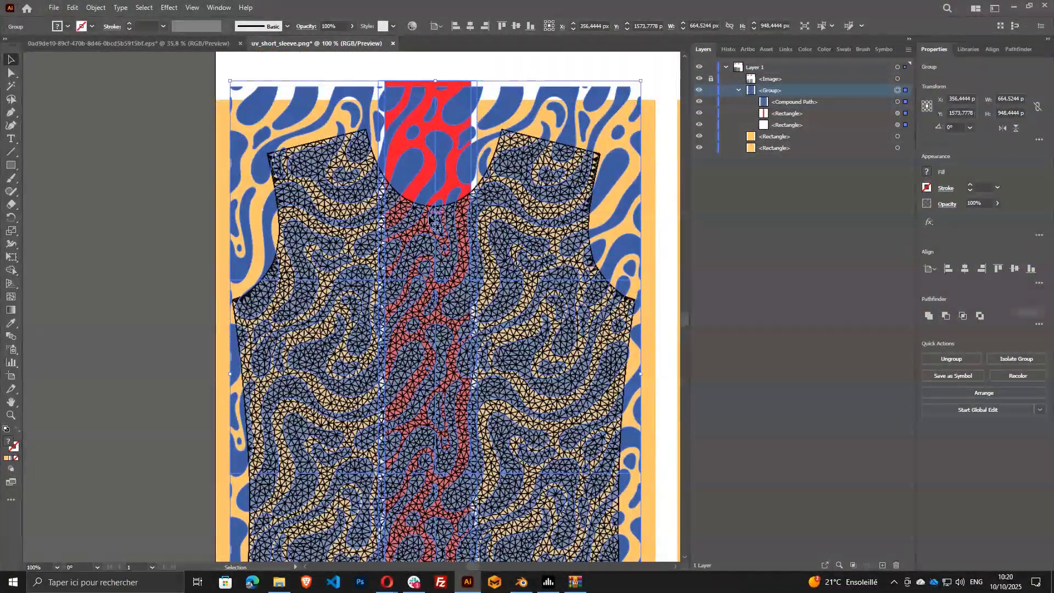
Extend both orange shirt rectangles upward together to a height of about 938 px.
click(651, 138)
drag(650, 138, 473, 210)
shift+click(535, 184)
drag(489, 172, 486, 157)
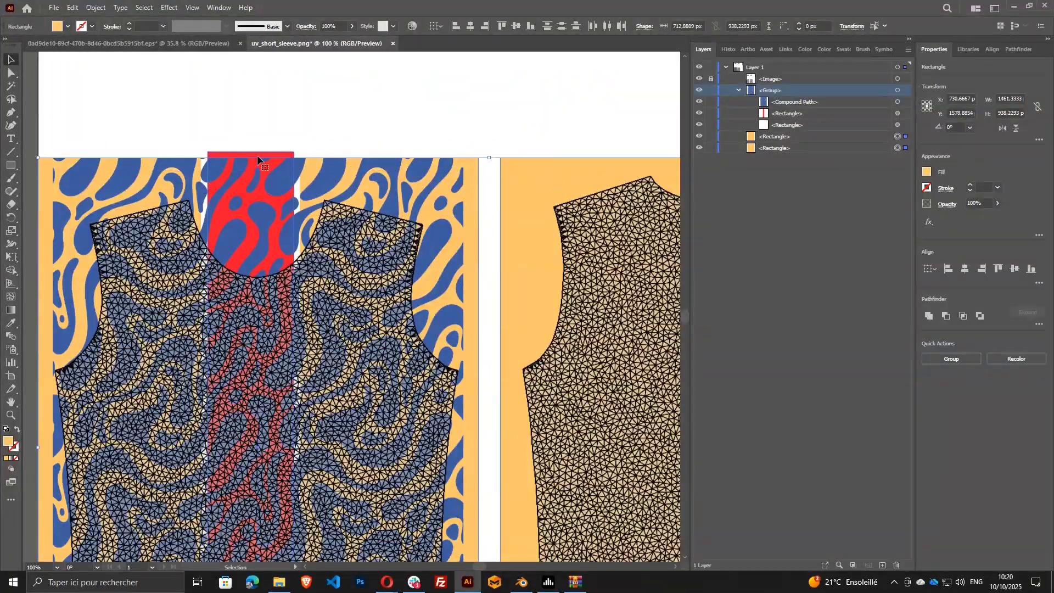
Resize the red and white center stripes together to about 936 px high, matching the orange rectangle's top and bottom edges.
click(258, 155)
click(897, 113)
shift+click(897, 125)
drag(262, 153, 264, 160)
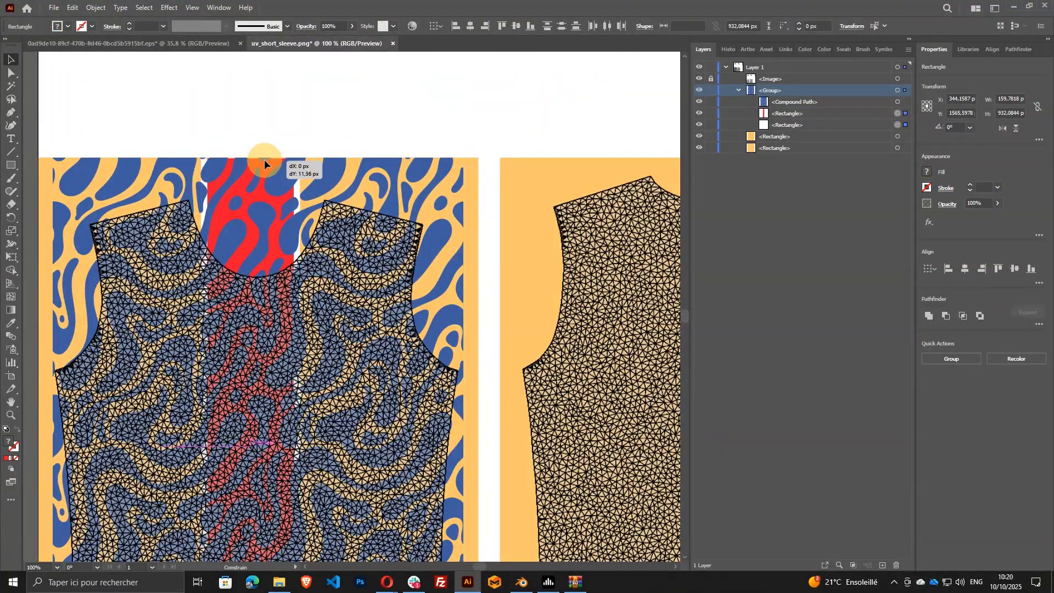
scroll(266, 164, down, 8)
scroll(267, 247, up, 4)
drag(216, 331, 214, 338)
scroll(268, 332, down, 4)
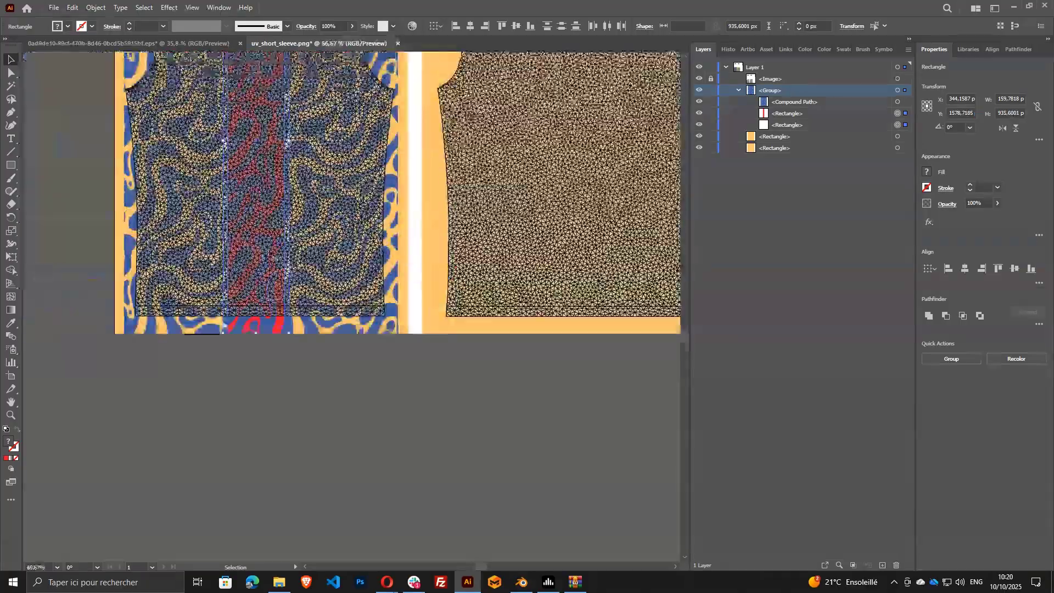
scroll(267, 333, up, 4)
drag(770, 90, 769, 74)
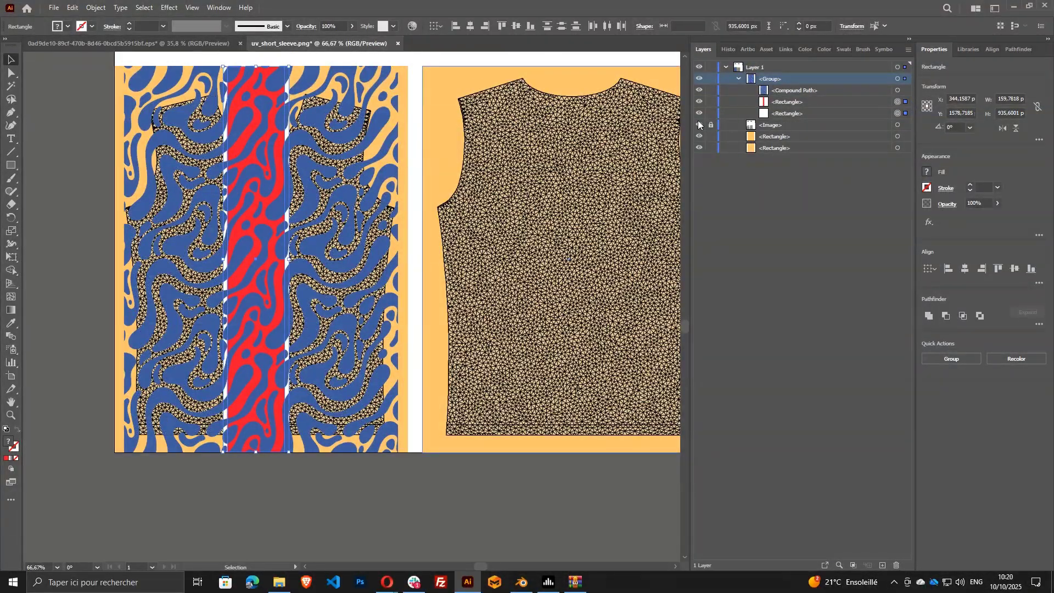
scroll(300, 216, up, 2)
drag(771, 125, 773, 72)
scroll(279, 181, up, 2)
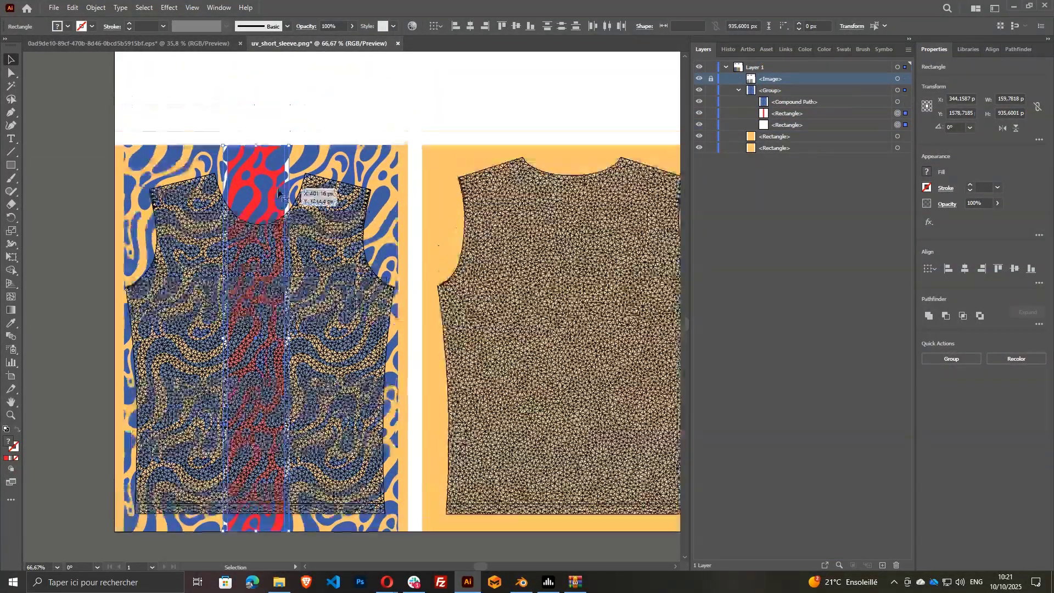
Shift the whole design group slightly right over the front shirt panel, to X about 364 px.
scroll(279, 181, up, 3)
scroll(279, 181, up, 1)
click(279, 181)
drag(279, 181, 296, 113)
scroll(258, 352, down, 4)
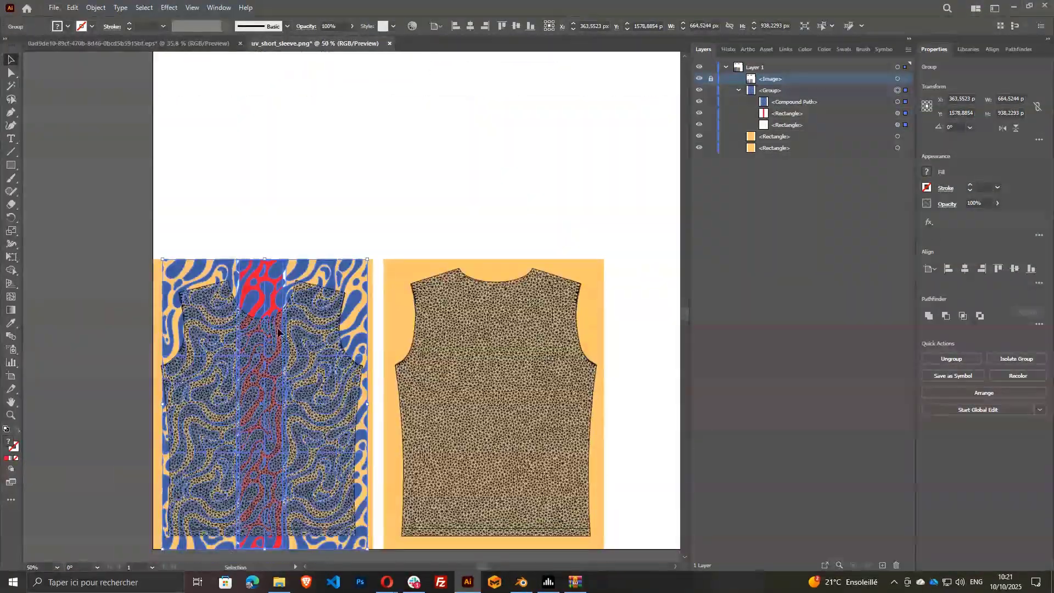
scroll(278, 331, down, 4)
scroll(278, 330, up, 2)
scroll(278, 330, right, 1)
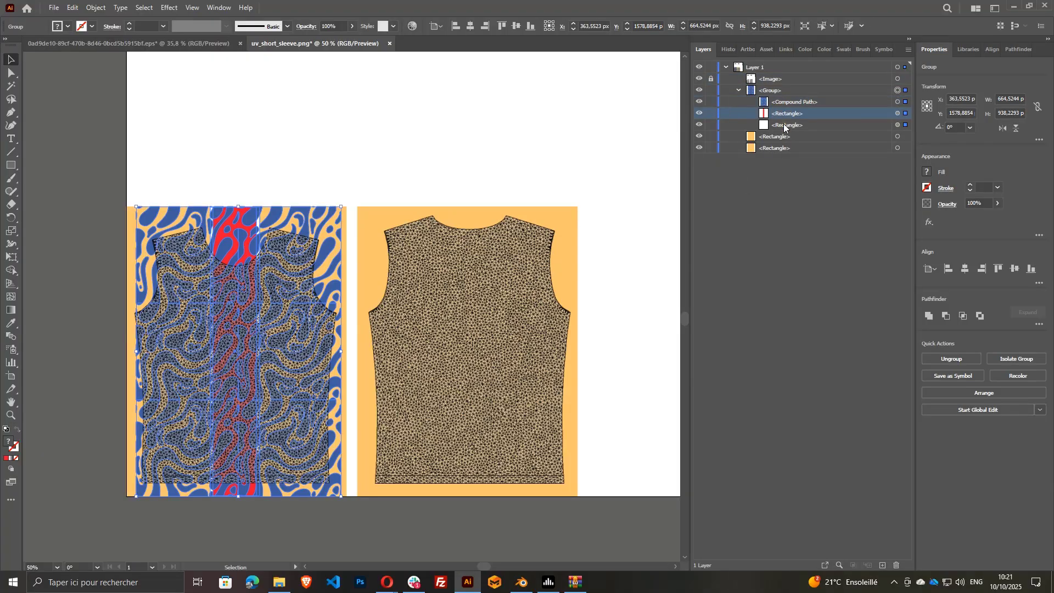
Rename both orange shirt rectangles as primary.
double_click(772, 147)
text(primary)
key(ctrl+a)
key(ctrl+c)
key(Return)
double_click(775, 140)
key(ctrl+v)
key(Return)
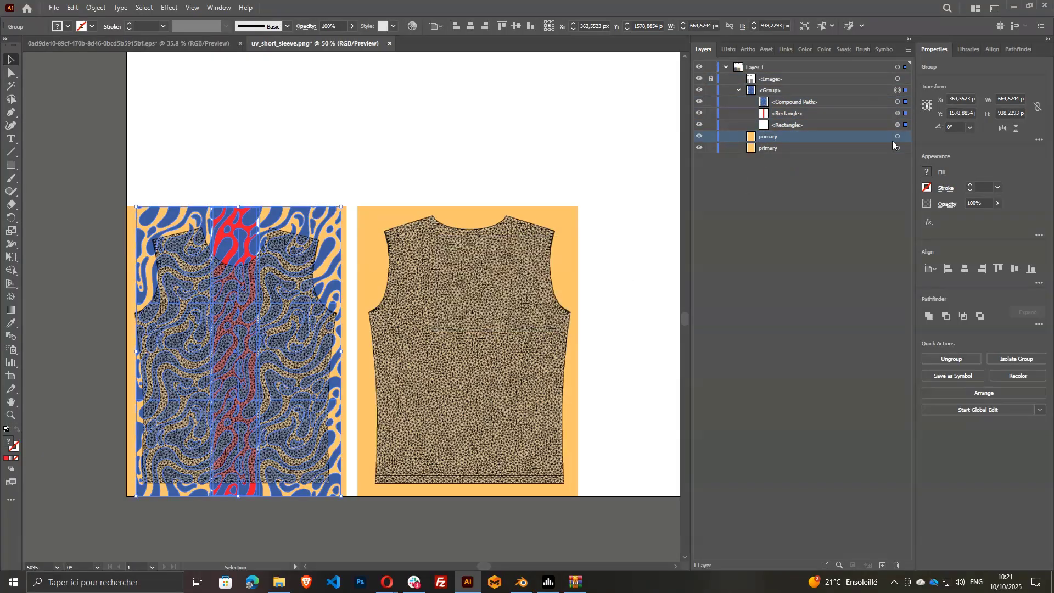
Reorder the blue compound path below the two stripe rectangles inside the group and rename it secondary.
click(897, 101)
drag(792, 103, 783, 130)
double_click(785, 126)
text(secondar)
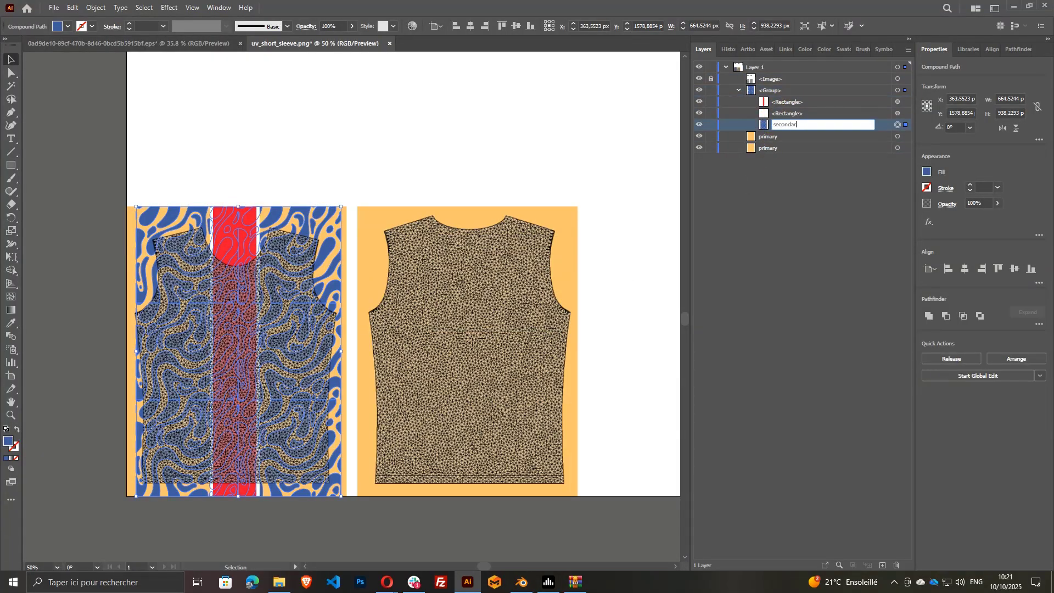
text(y)
key(Return)
Rename the white stripe rectangle as accent and the red stripe rectangle as accent2.
click(785, 103)
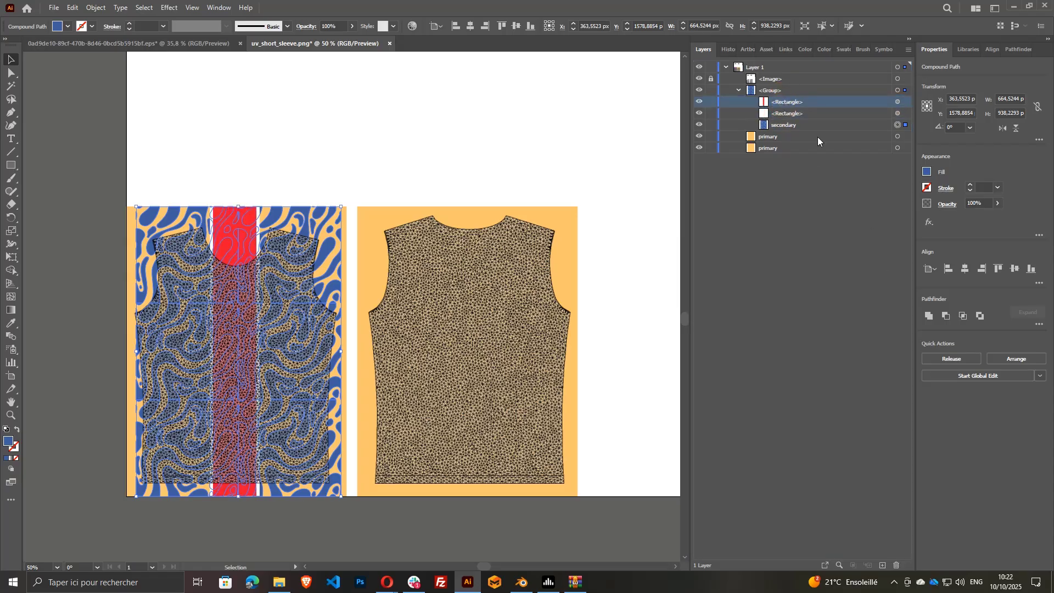
double_click(780, 115)
key(Return)
double_click(783, 103)
key(Caps_Lock)
key(Caps_Lock)
text(accent2)
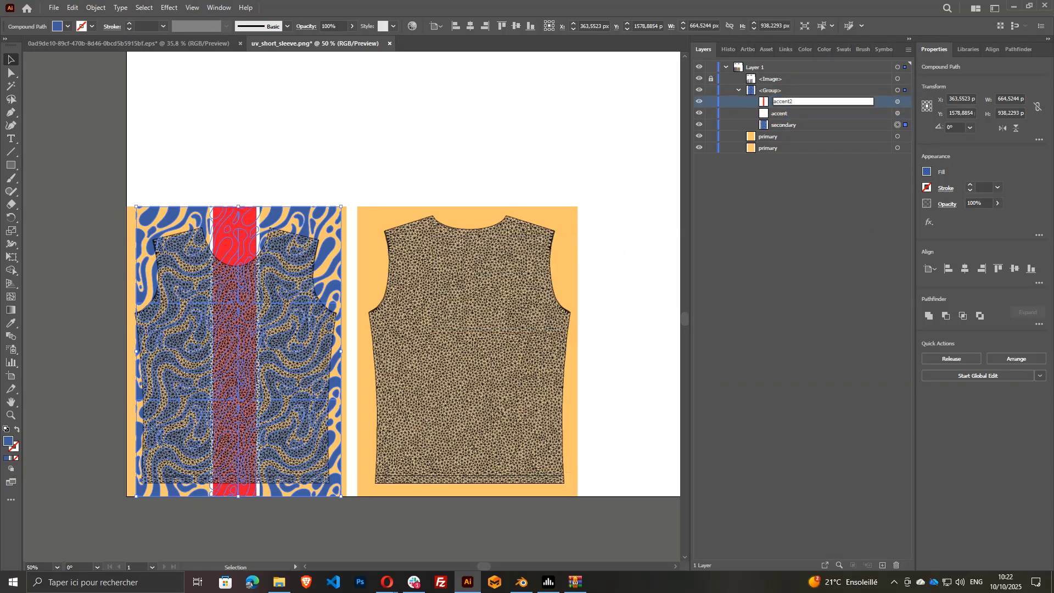
key(Return)
Duplicate an orange primary rectangle over the first sleeve and resize it to about 713 by 450 px.
scroll(416, 292, up, 3)
scroll(416, 289, down, 1)
scroll(187, 252, up, 6)
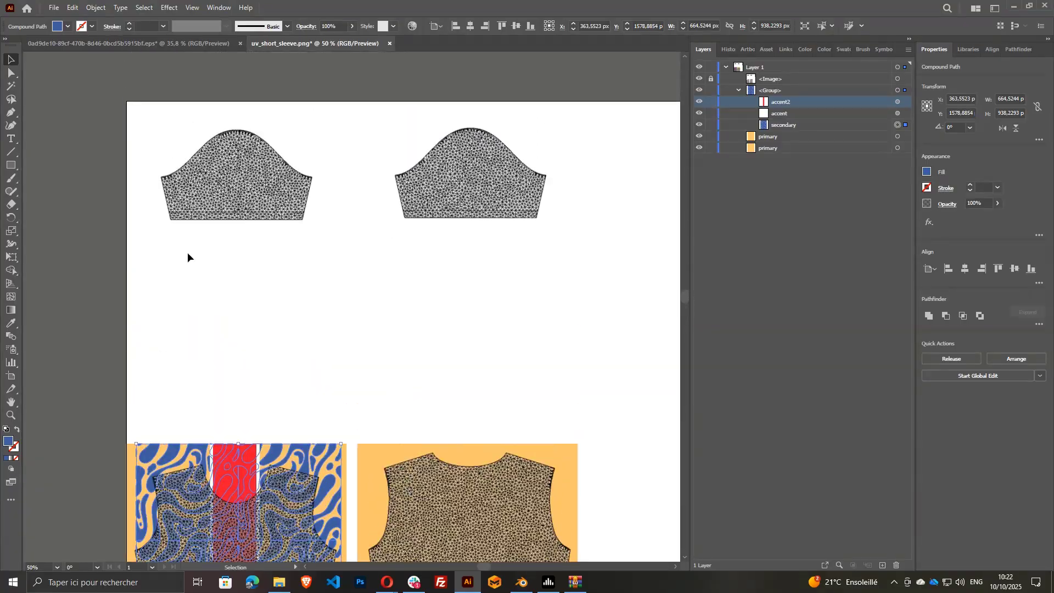
drag(206, 461, 162, 186)
drag(211, 213, 262, 150)
drag(241, 393, 242, 243)
scroll(305, 206, up, 1)
drag(305, 205, 318, 271)
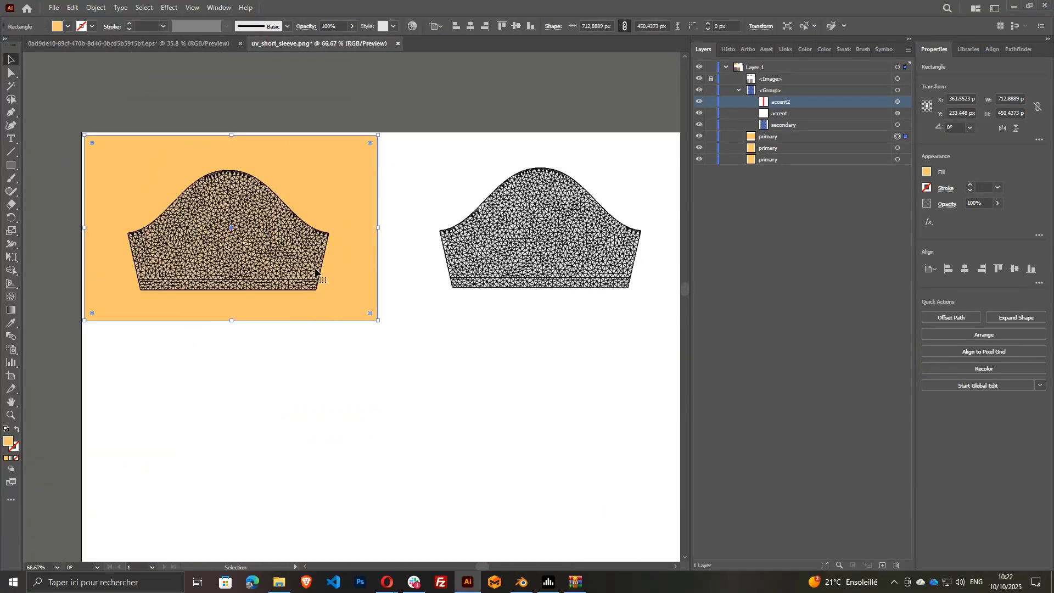
Duplicate the orange sleeve rectangle over the second sleeve.
drag(390, 318, 305, 442)
drag(274, 427, 578, 427)
click(443, 449)
scroll(458, 341, down, 2)
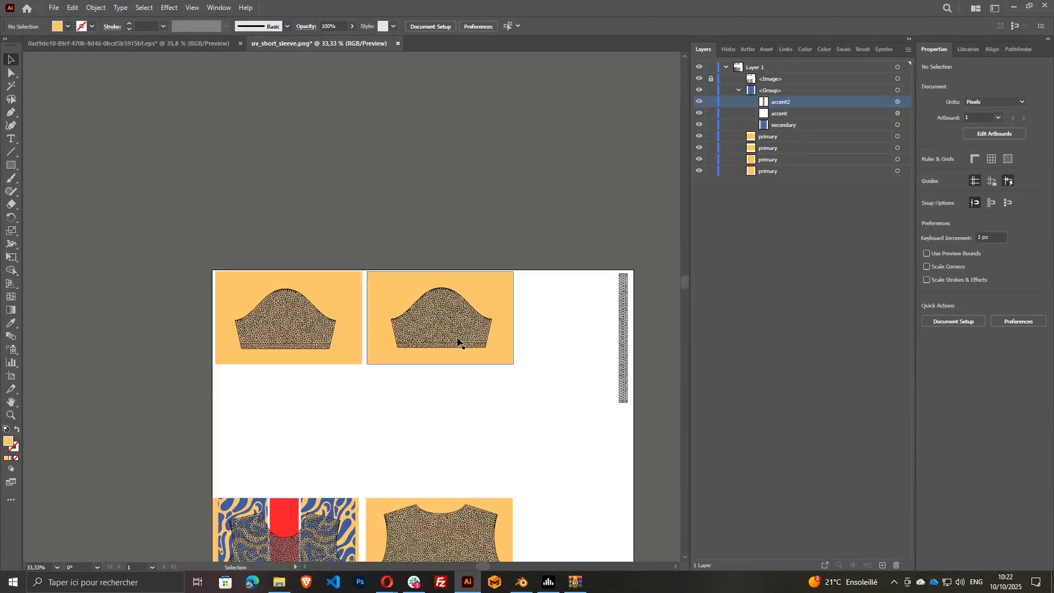
Duplicate the orange sleeve rectangle over the narrow vertical UV strip and resize it to about 81 by 646 px.
drag(459, 343, 313, 318)
drag(307, 335, 456, 371)
drag(371, 291, 484, 291)
scroll(474, 280, up, 4)
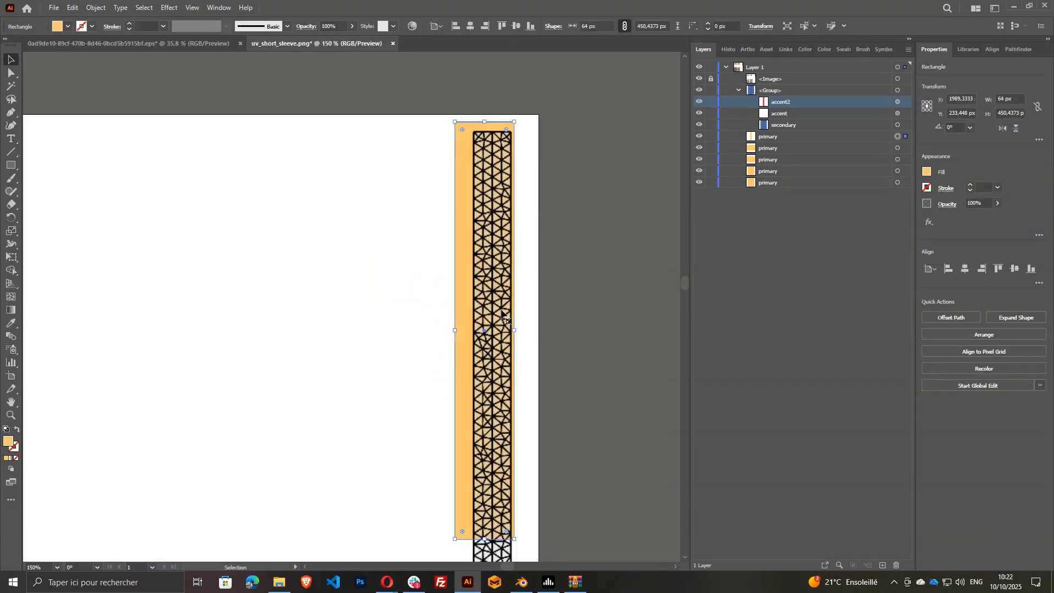
scroll(527, 334, down, 3)
drag(515, 331, 505, 534)
scroll(478, 362, down, 6)
drag(202, 386, 263, 319)
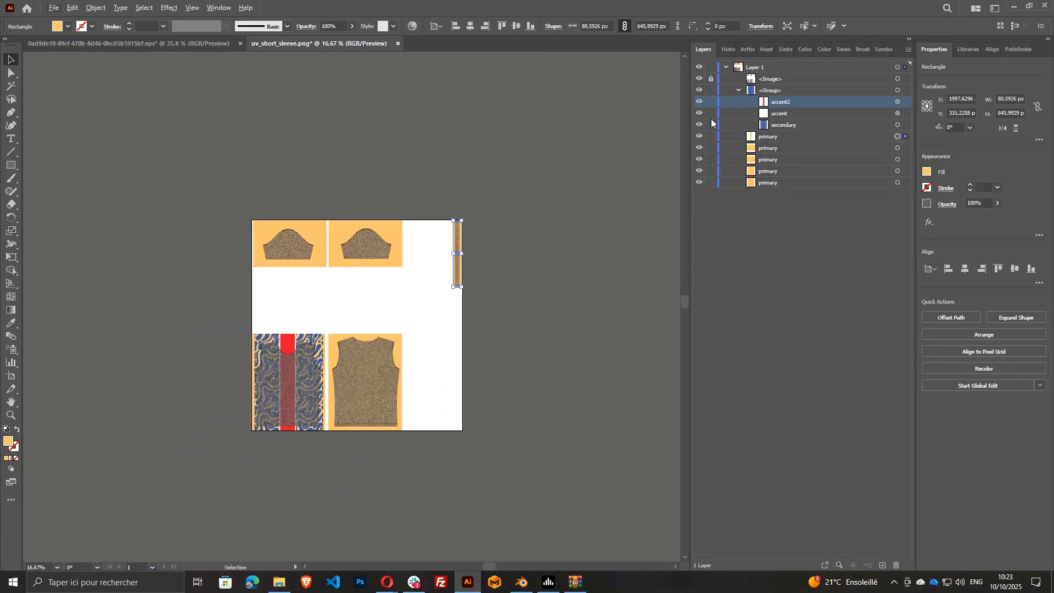
Hide the UV layout image to check the artwork, and delete the image from the layer.
click(761, 157)
click(700, 79)
click(440, 191)
scroll(305, 377, up, 3)
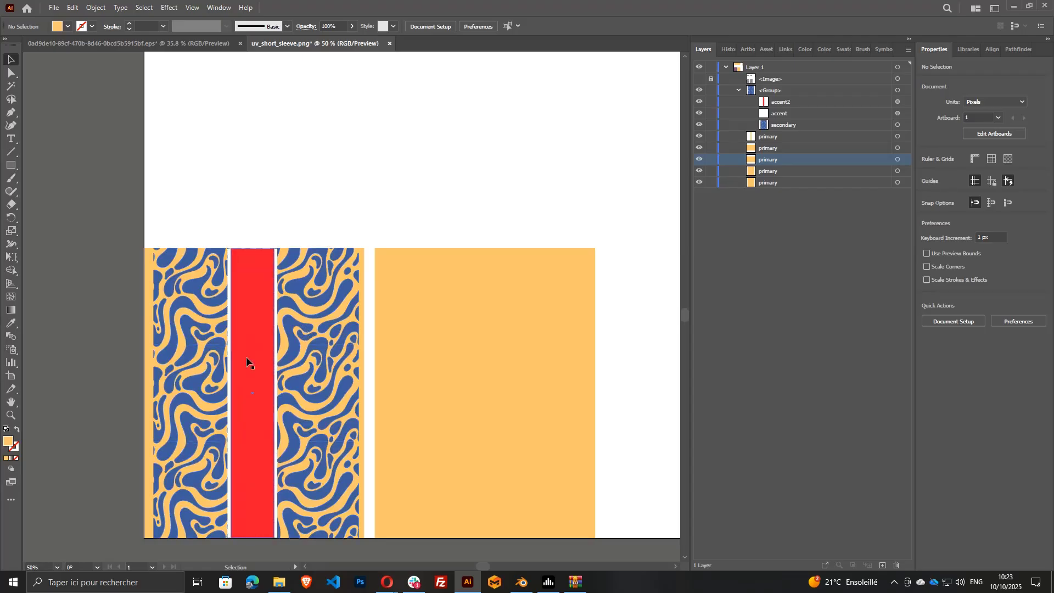
scroll(377, 361, down, 2)
click(734, 79)
click(897, 565)
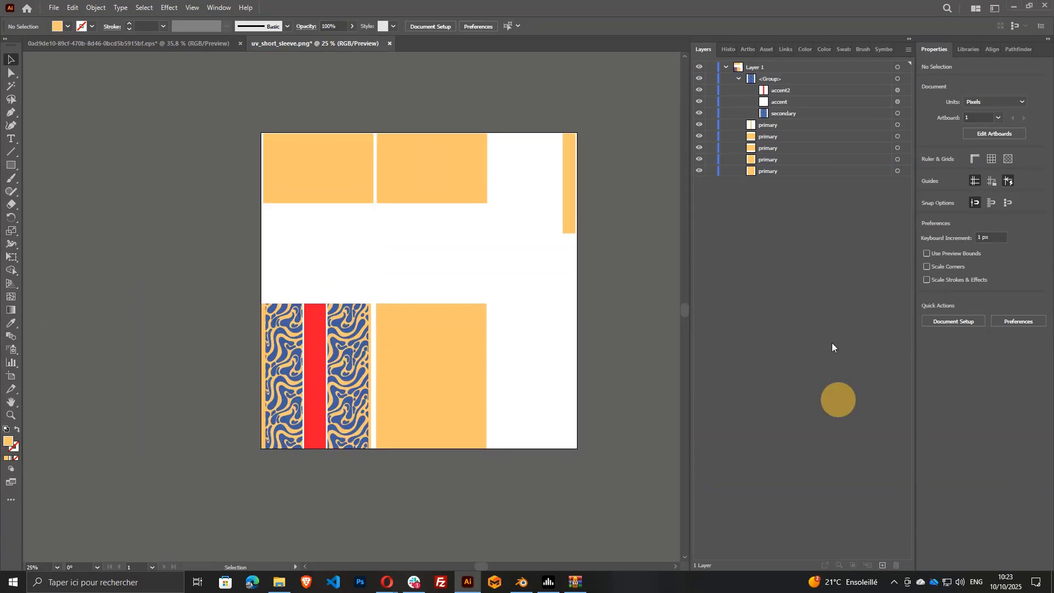
scroll(451, 277, up, 1)
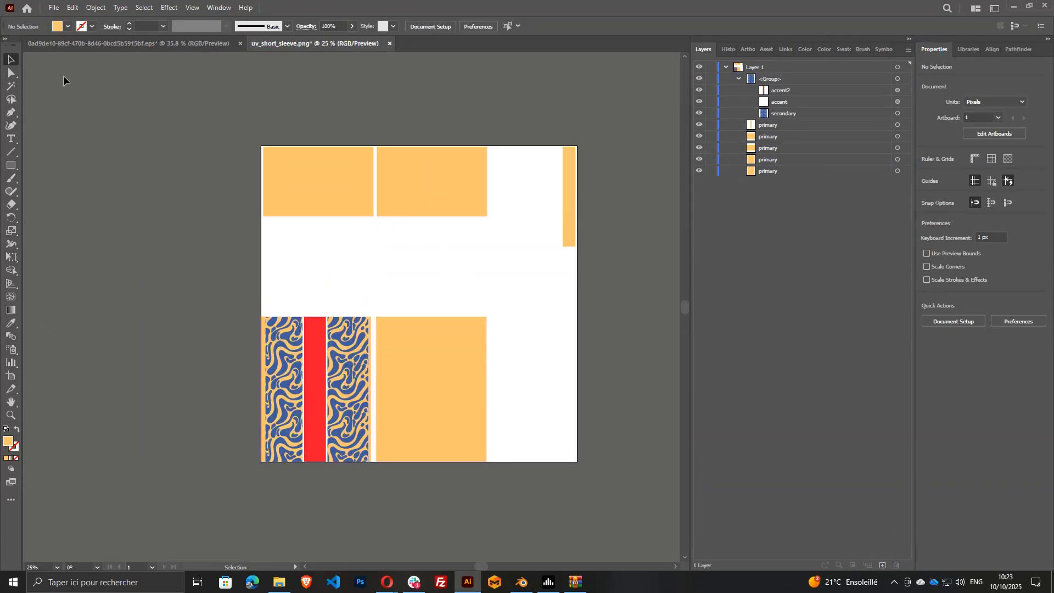
Save the artwork as an SVG named design_sport_jersey_1 in the tuto 3 folder, using artboards.
click(58, 8)
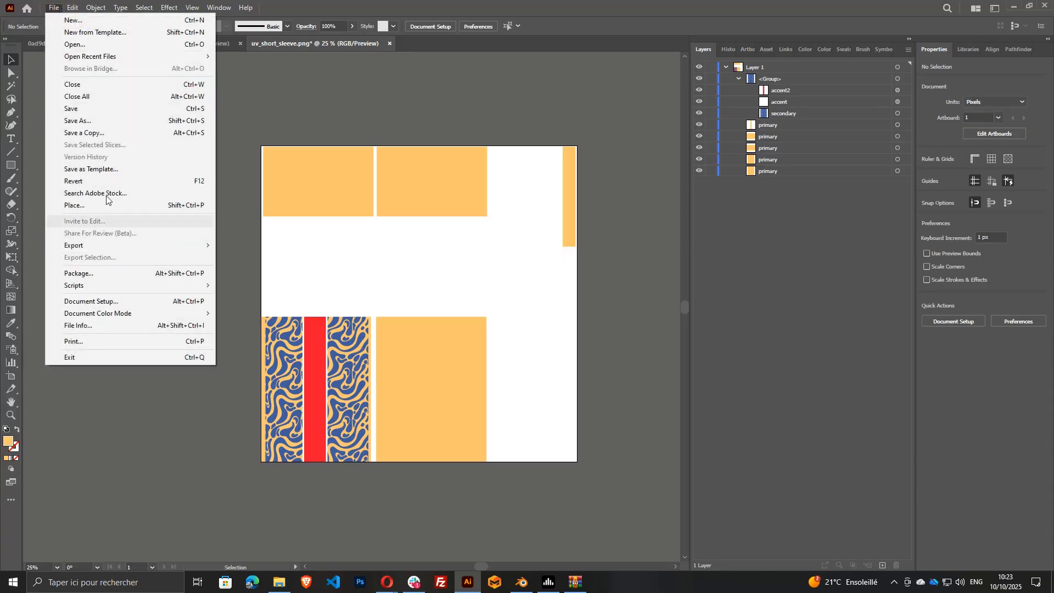
click(98, 118)
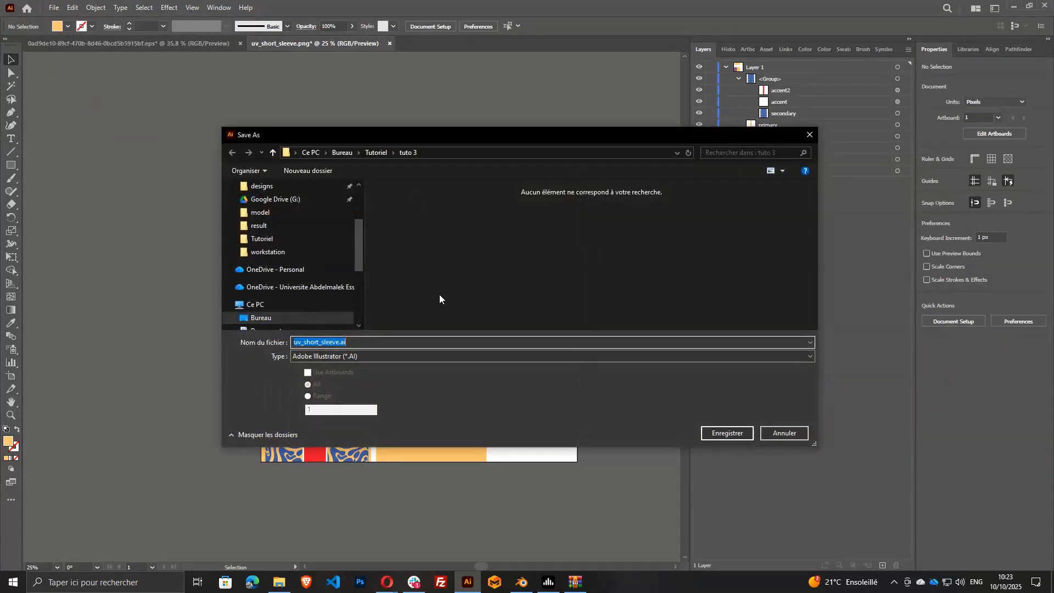
click(362, 357)
click(349, 402)
click(393, 341)
click(724, 434)
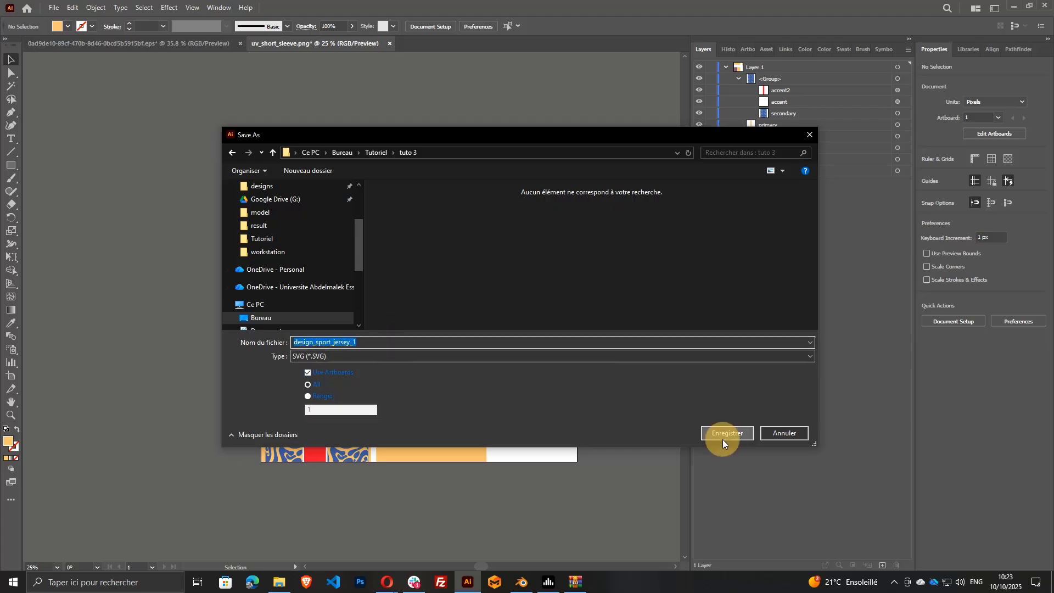
click(558, 322)
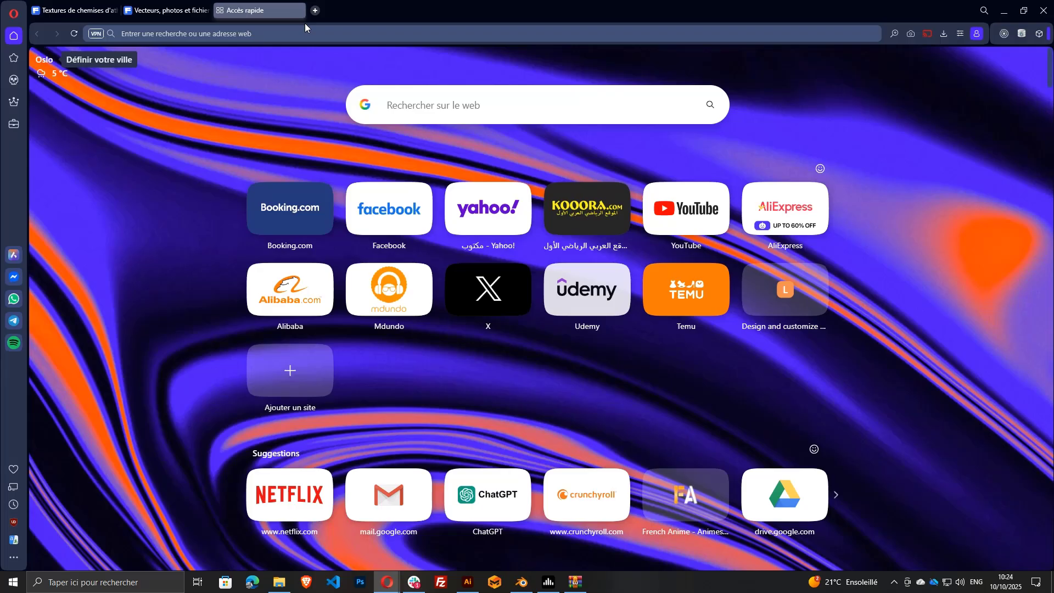
Switch to the Opera browser and open svgviewer.dev in a new tab.
text(svg)
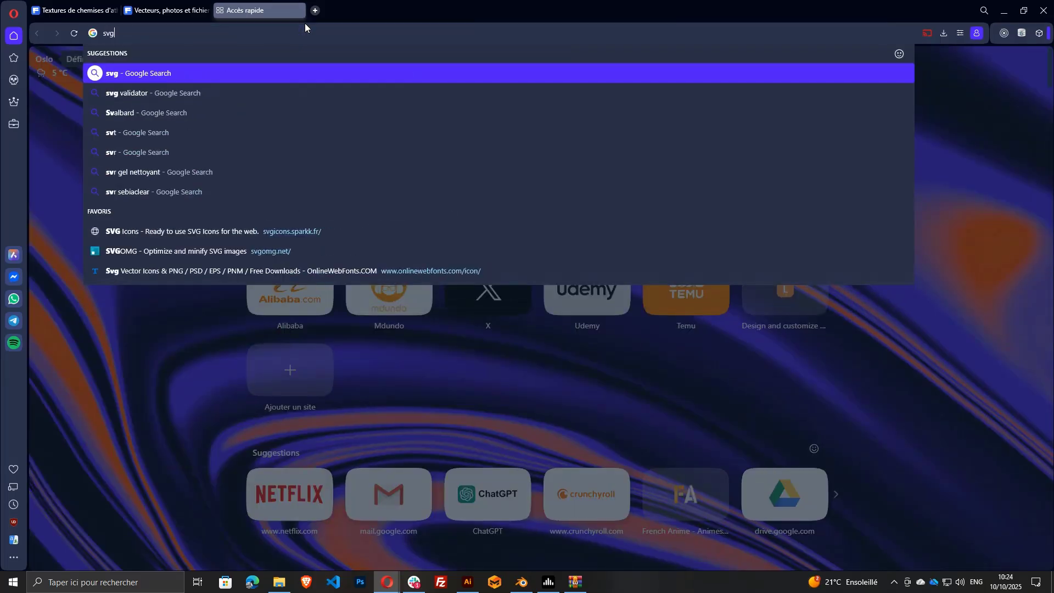
text(v)
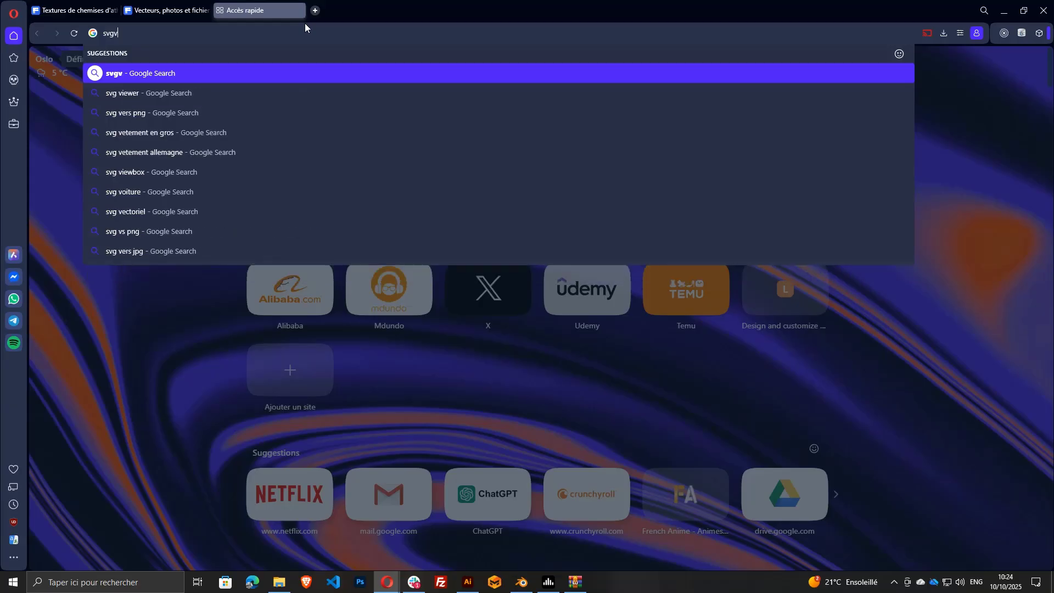
text(iewe)
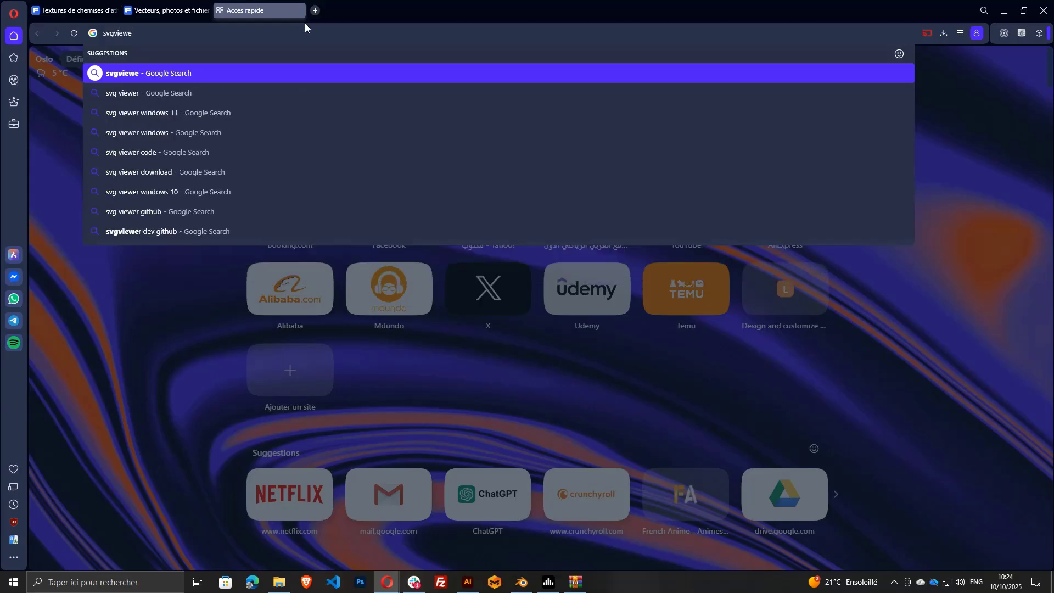
text(r.dev)
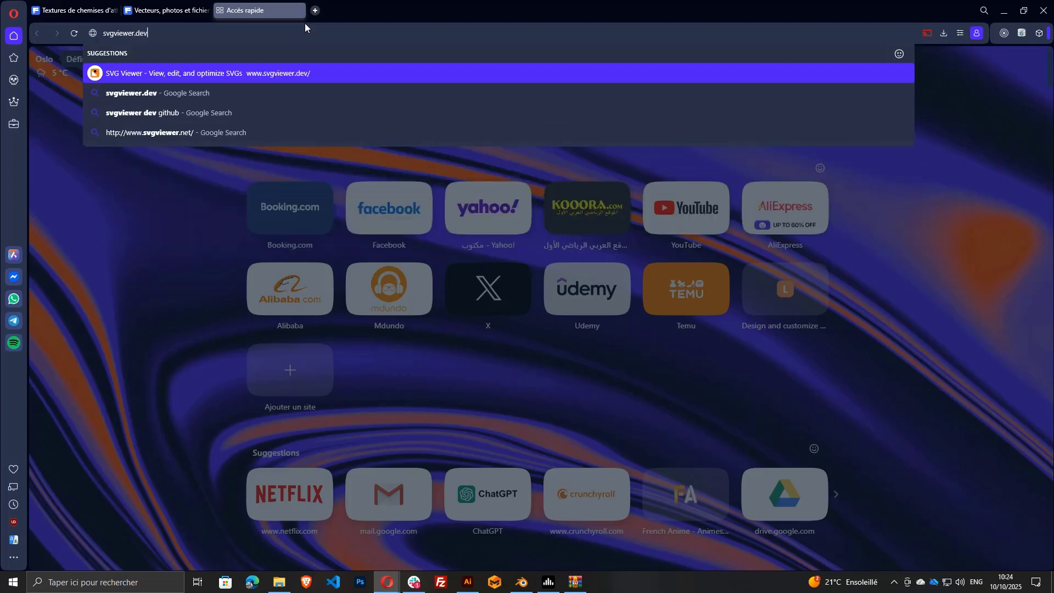
key(Return)
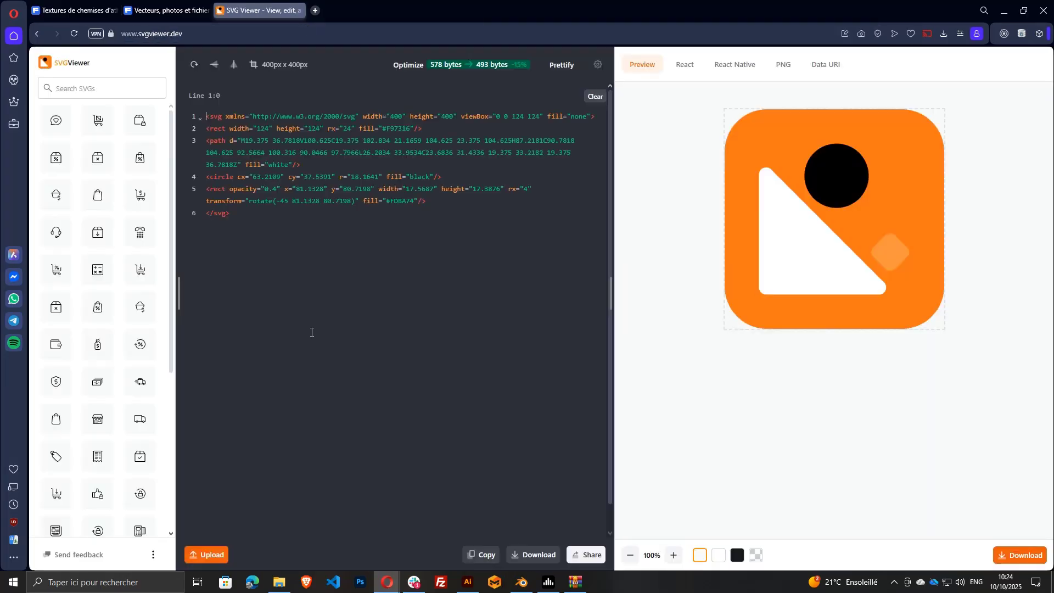
Clear the sample SVG code and load design_sport_jersey_1-01.svg from the tuto 3 folder into the editor.
click(596, 97)
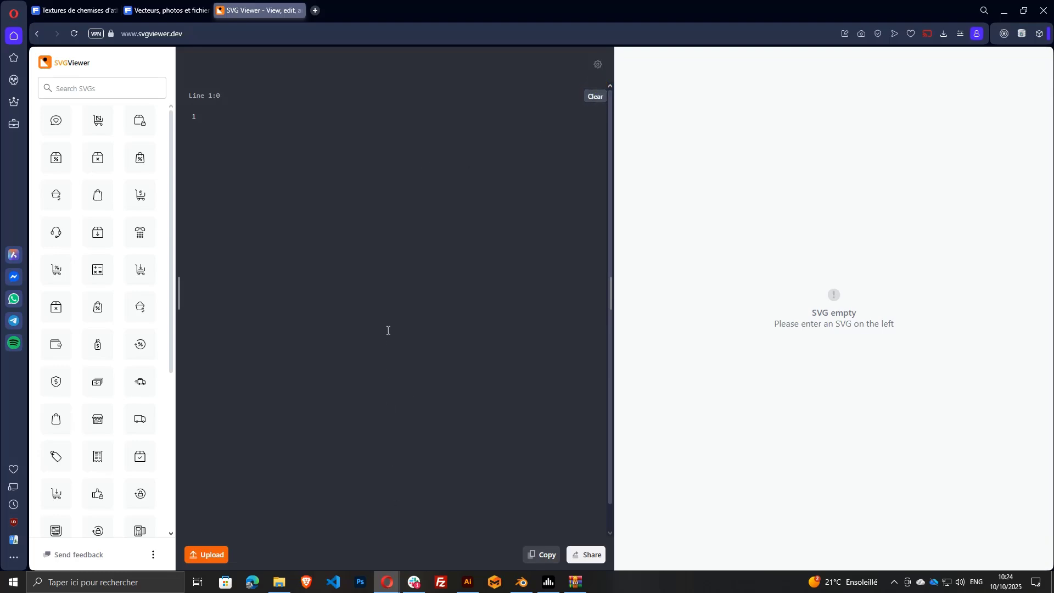
click(280, 582)
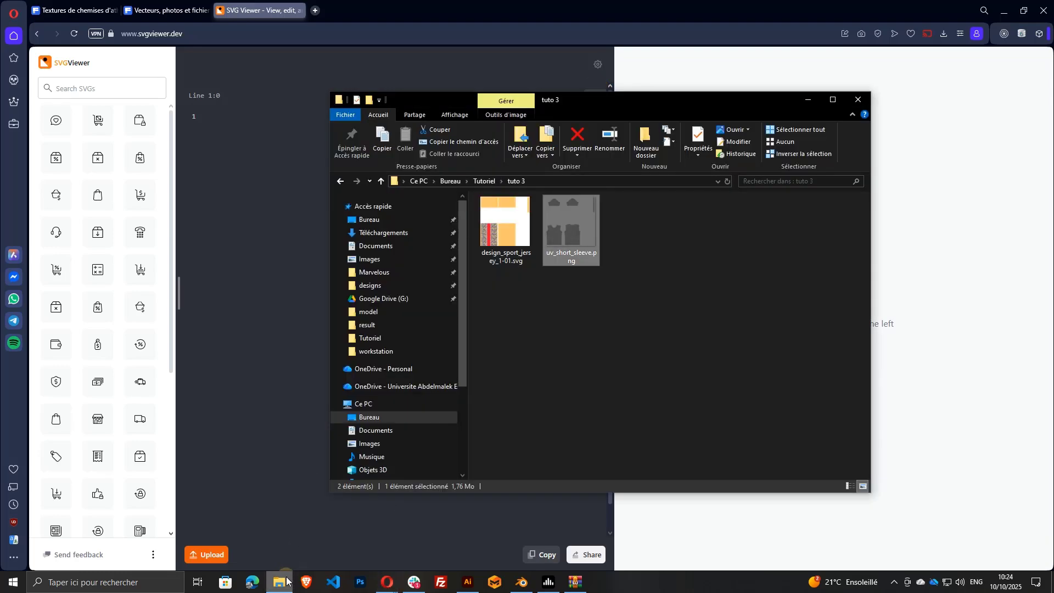
drag(505, 225, 278, 263)
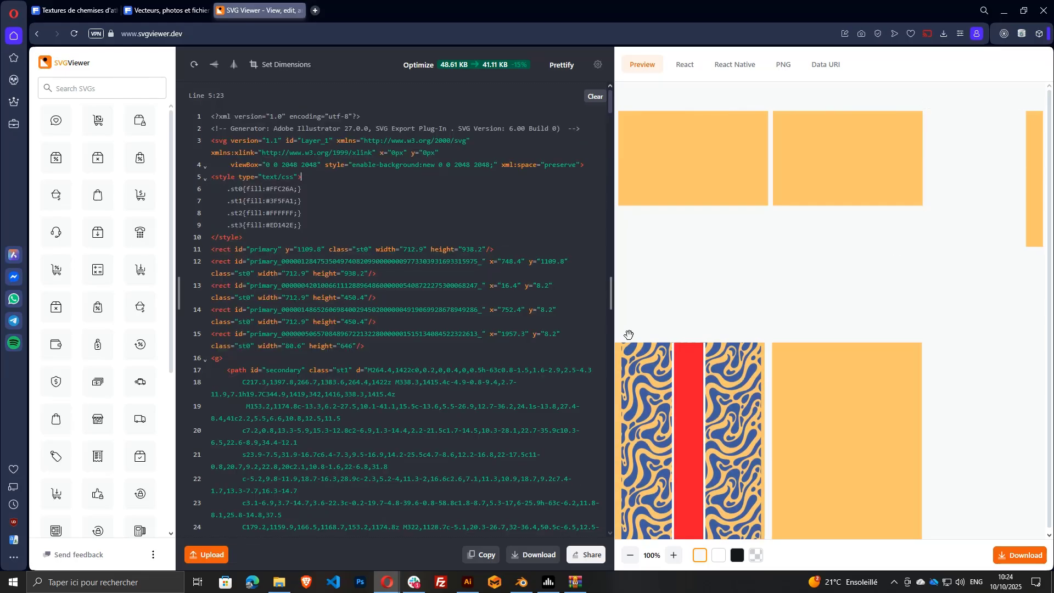
Strip the numeric suffixes from the duplicate rectangle ids so each reads primary, and collapse the g group in the code.
key(ctrl+Delete)
click(281, 274)
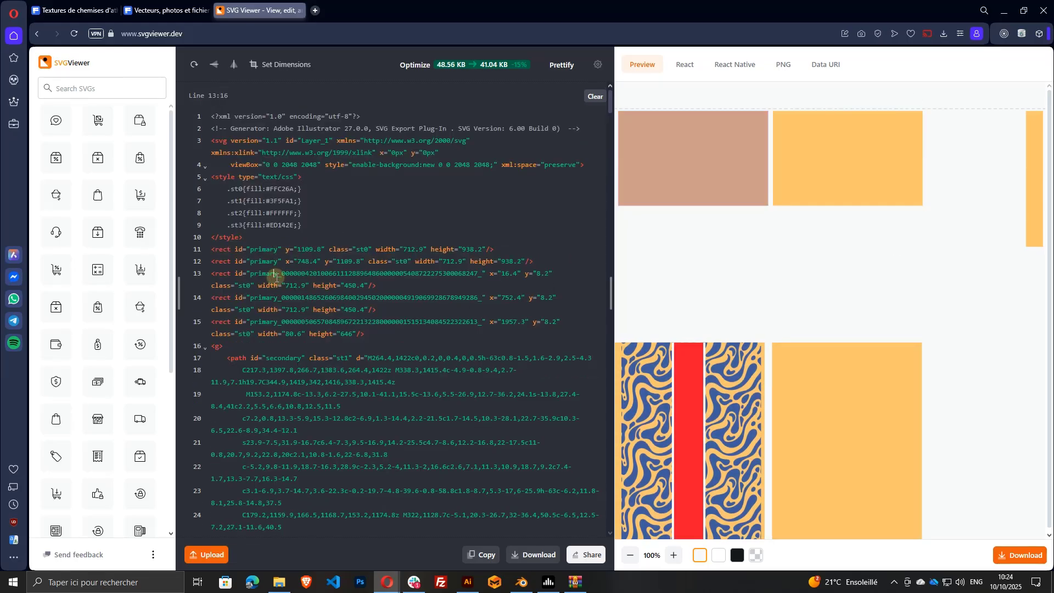
key(ctrl+Delete)
click(279, 286)
key(ctrl+Delete)
click(275, 297)
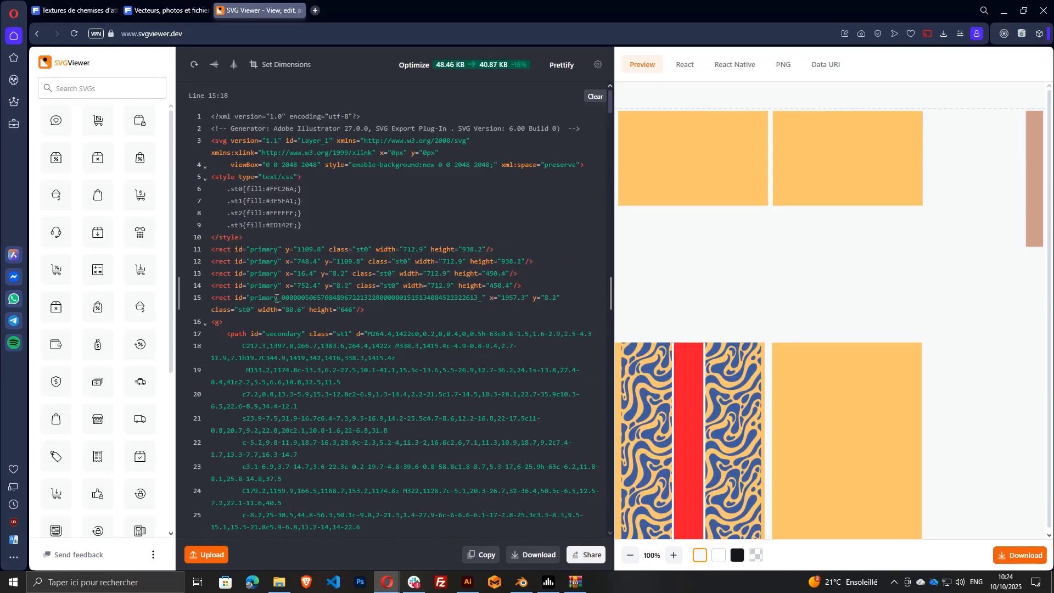
key(ctrl+Delete)
scroll(276, 299, down, 3)
click(203, 206)
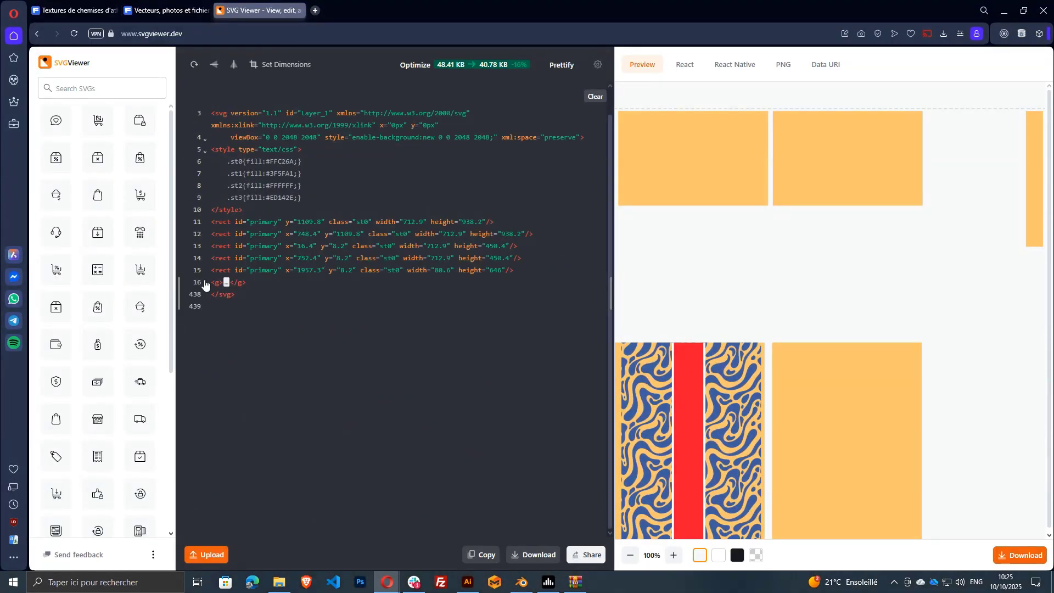
Expand the collapsed g group in the SVG code and look through its elements.
click(205, 284)
scroll(214, 385, down, 20)
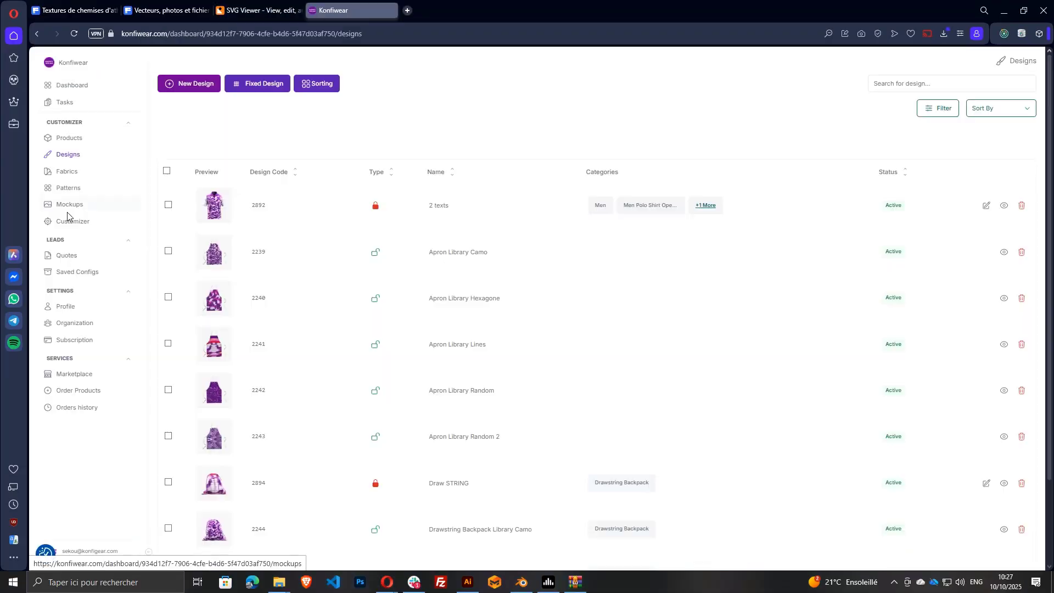
Open the mockup builder in the Konfiwear dashboard and choose short_sleeve_o_neck as the product.
click(67, 213)
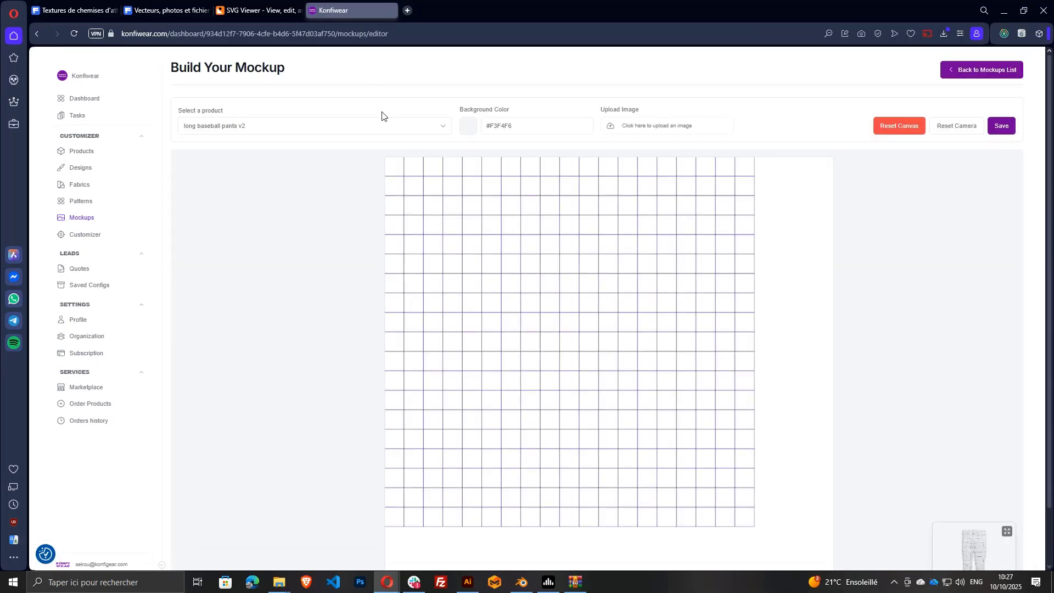
click(378, 130)
scroll(300, 203, down, 1)
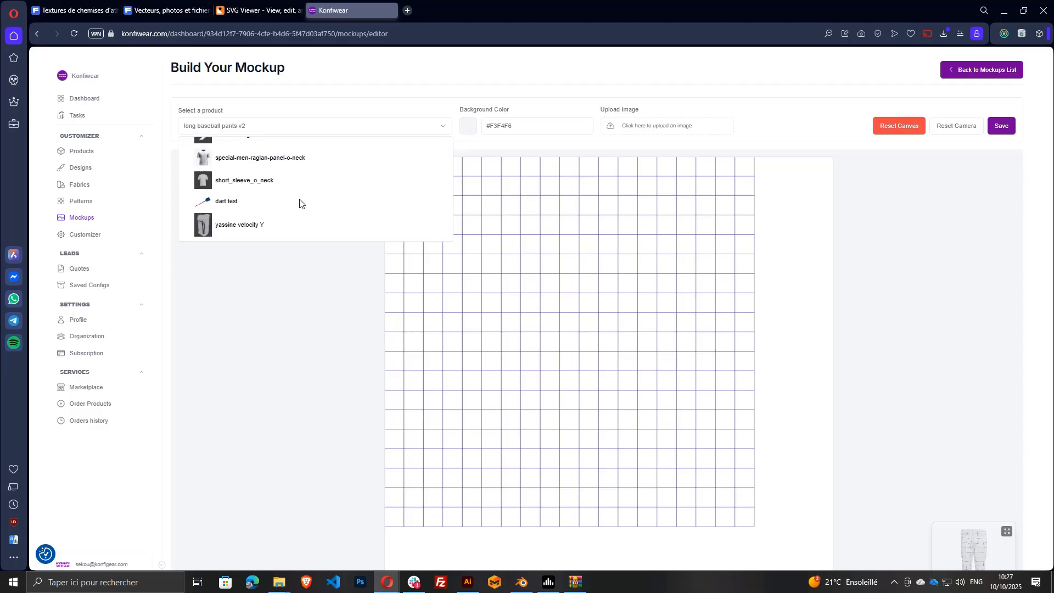
click(281, 184)
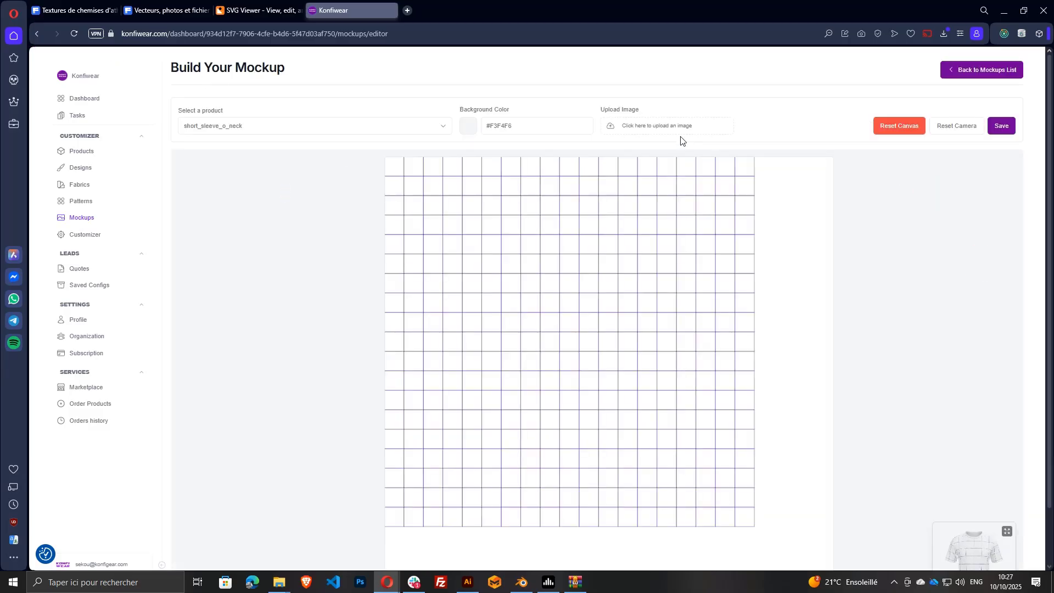
Upload design_sport_jersey_1.svg as the mockup image and frame the shirt larger in the expanded 3D preview.
click(678, 126)
click(75, 530)
click(374, 166)
scroll(932, 501, down, 2)
click(1007, 468)
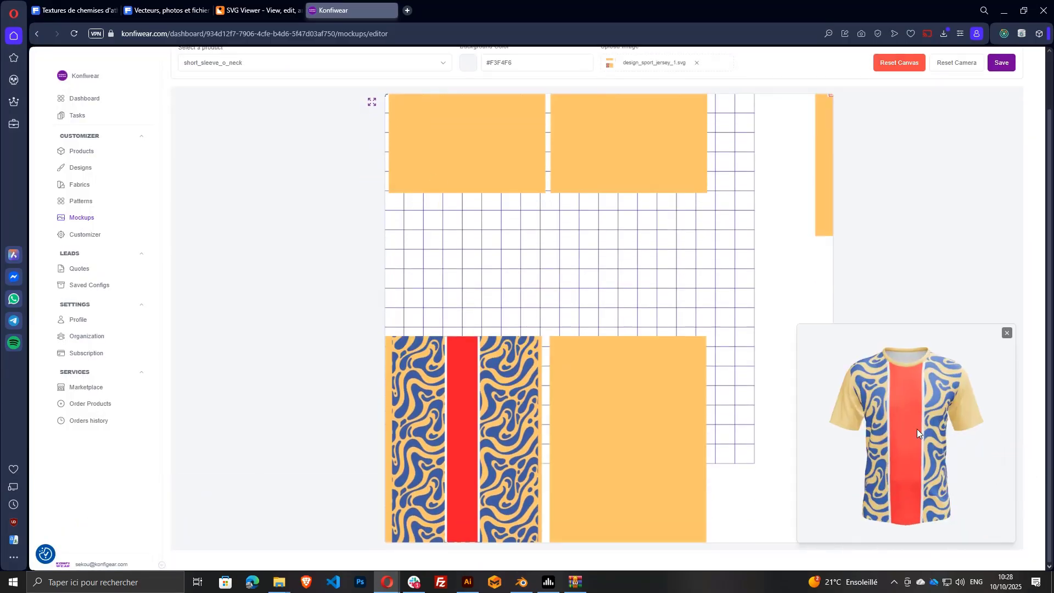
drag(917, 429, 914, 362)
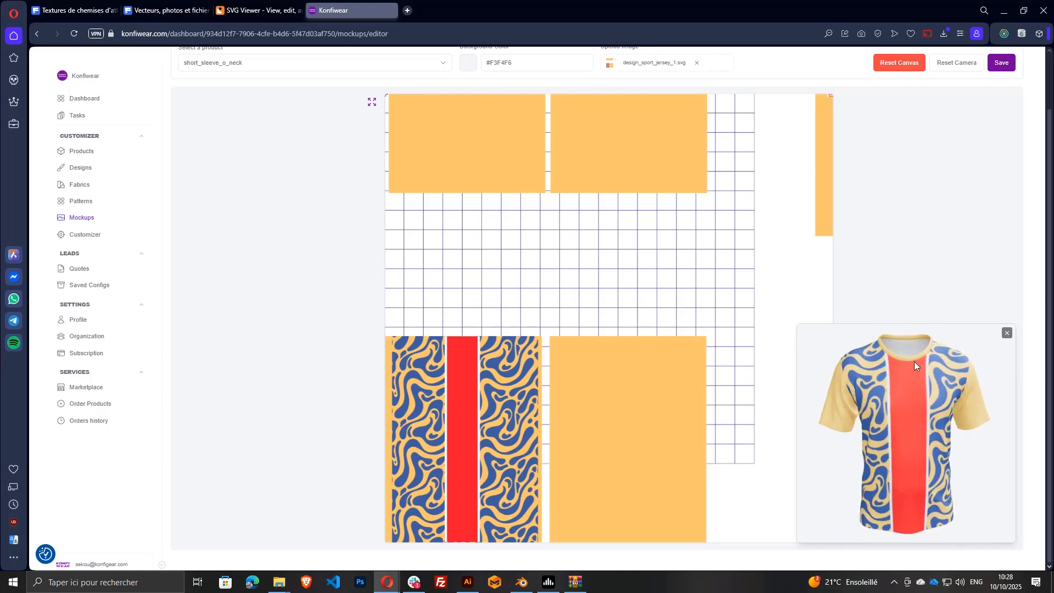
Start a new design in the Designs section and name it sport jessey design 1.
click(75, 170)
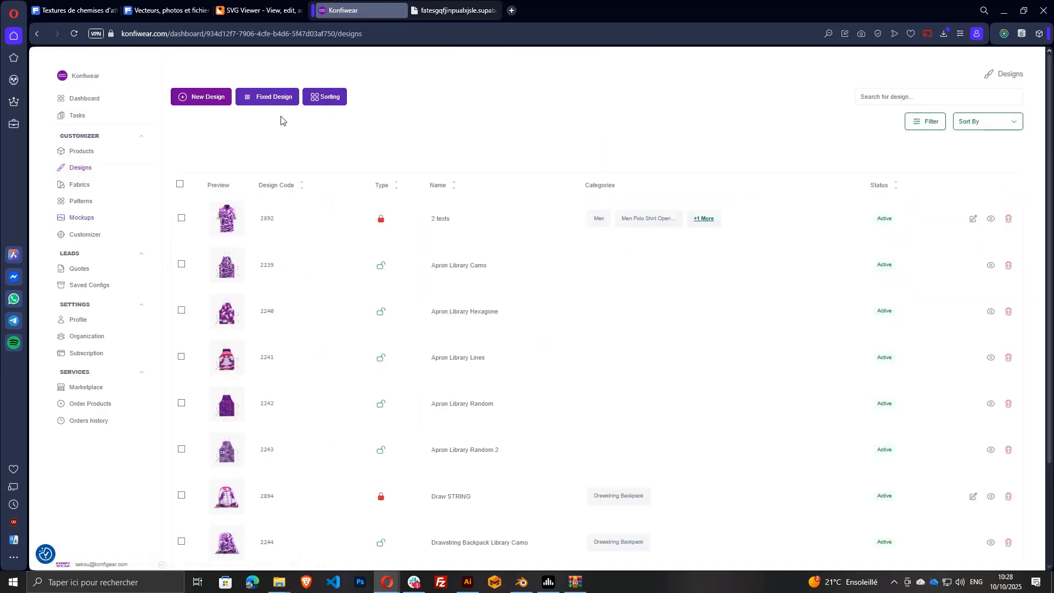
click(215, 103)
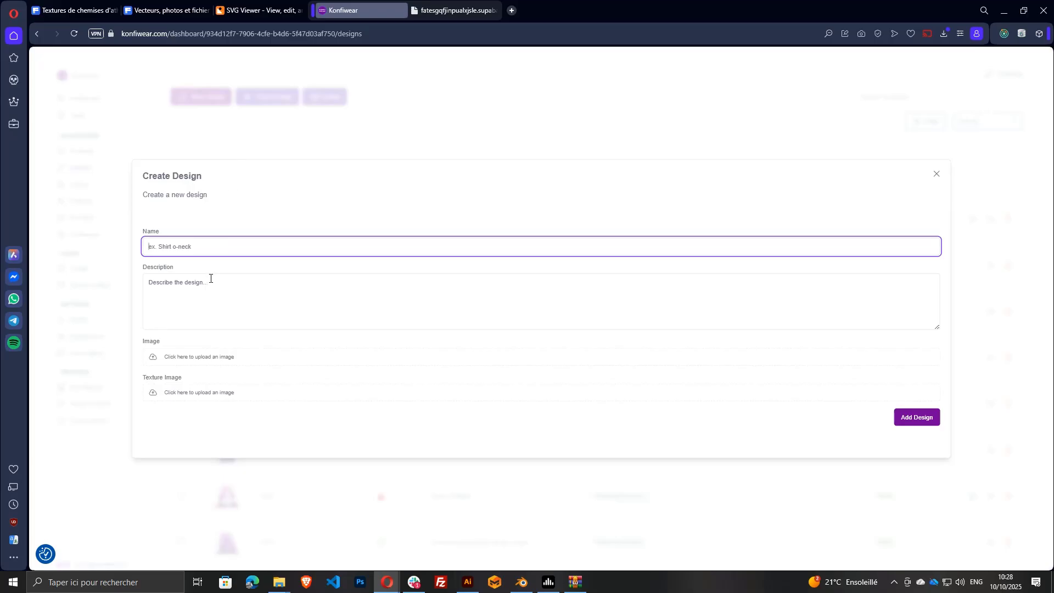
click(219, 251)
text(sport)
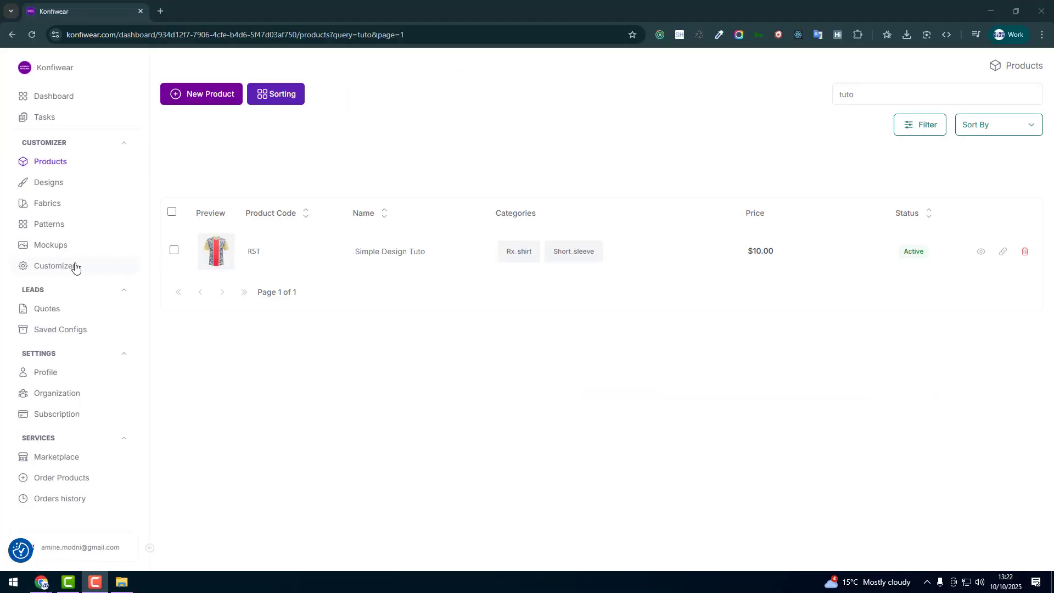
Open the live customizer from its URL in the Customizer settings and dismiss the welcome tour.
click(64, 267)
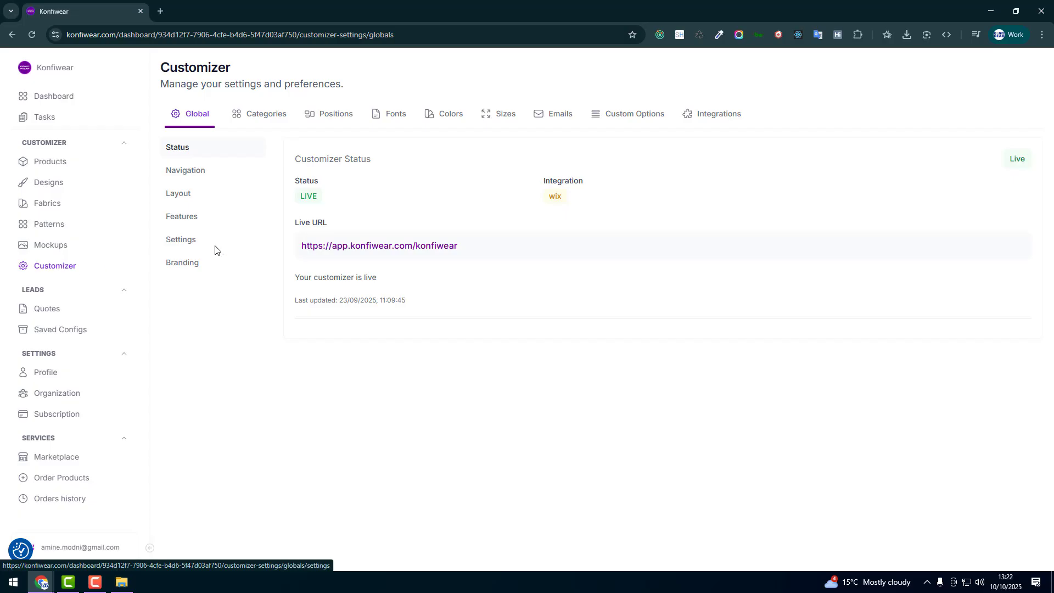
click(349, 247)
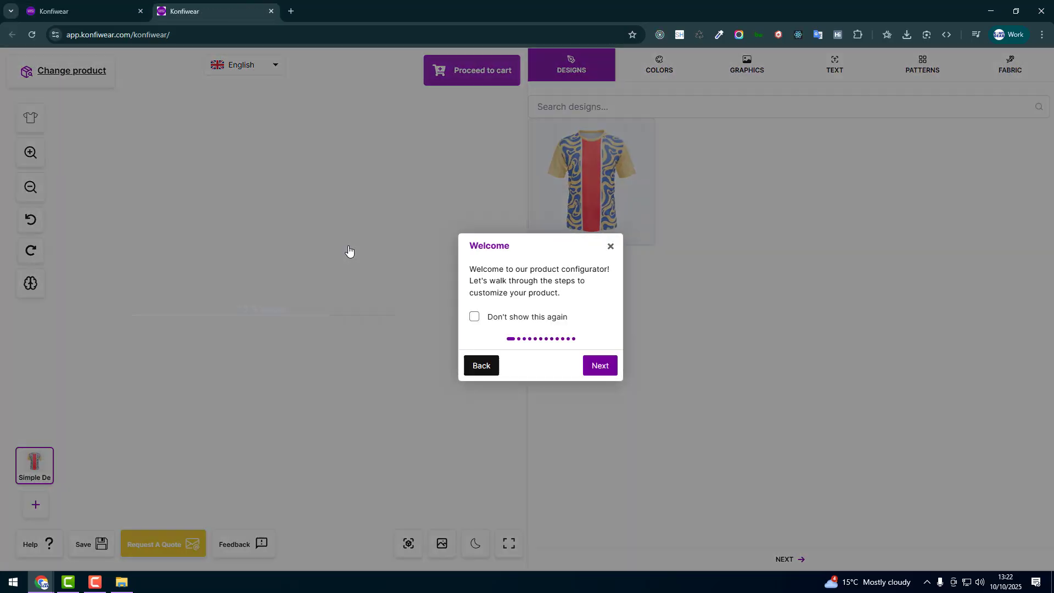
click(31, 121)
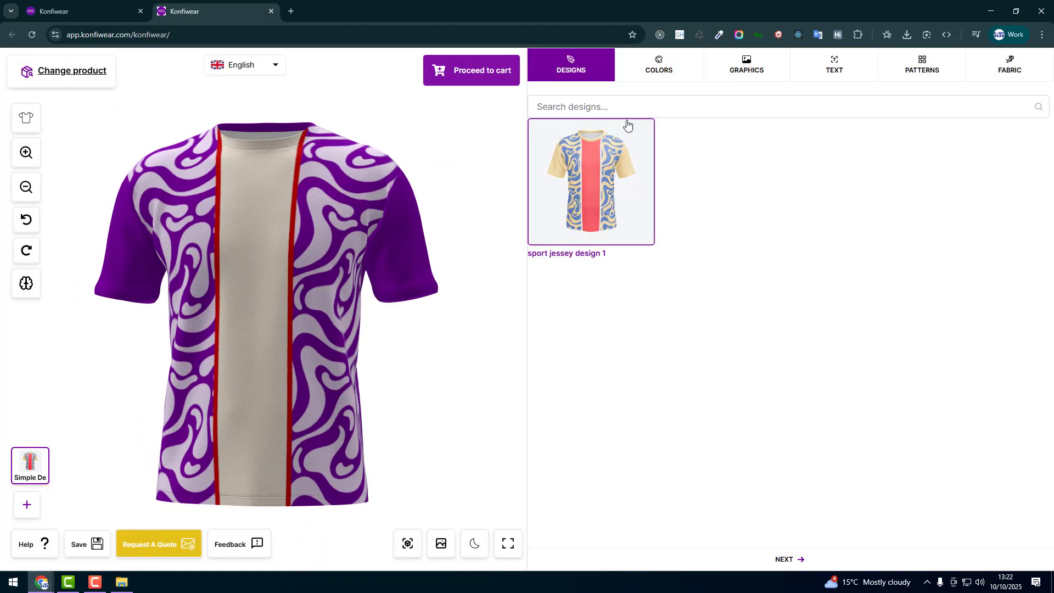
Recolor the shirt design with blue as the primary color and cream as the secondary color.
click(628, 122)
click(669, 332)
click(815, 326)
click(618, 94)
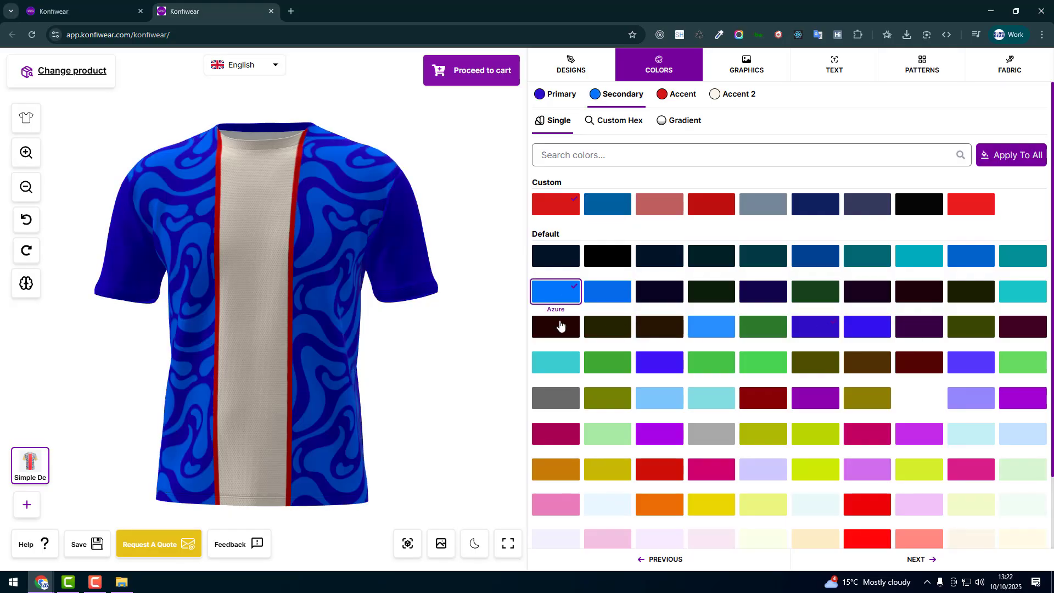
click(971, 538)
Set the shirt's Accent color to cream and its Accent 2 color to the custom red.
click(678, 94)
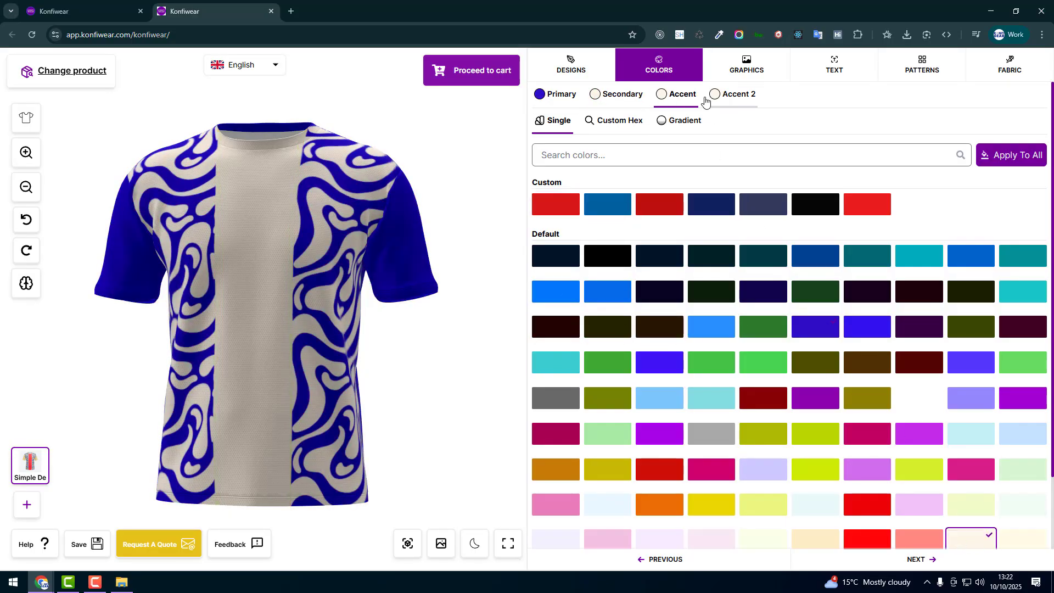
click(733, 94)
click(555, 204)
Upload the soccer crest graphic onto the shirt and enlarge it on the chest within the red stripe.
click(747, 65)
click(747, 154)
double_click(201, 118)
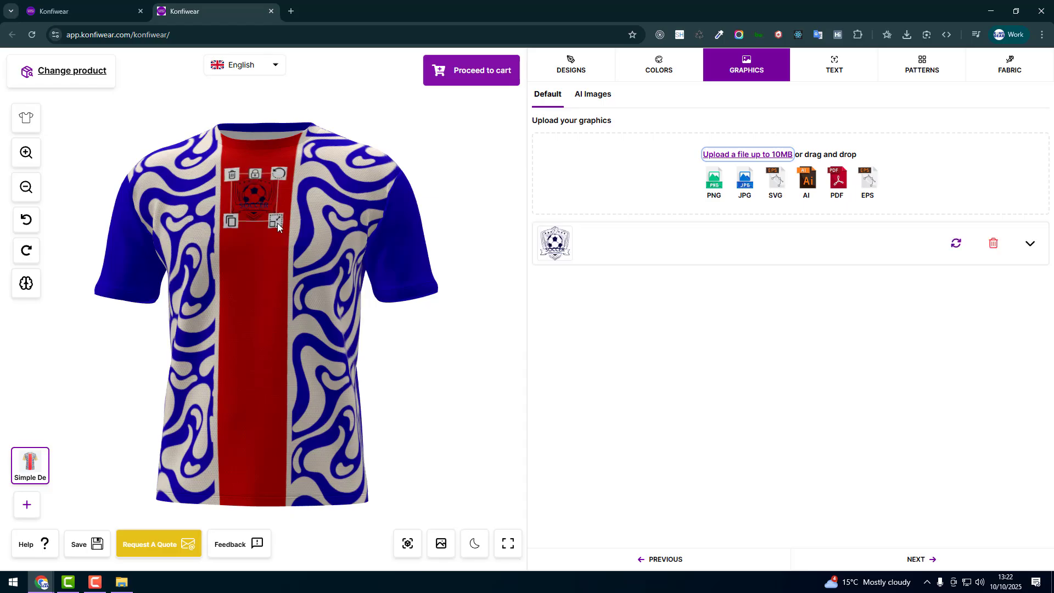
drag(268, 217, 269, 217)
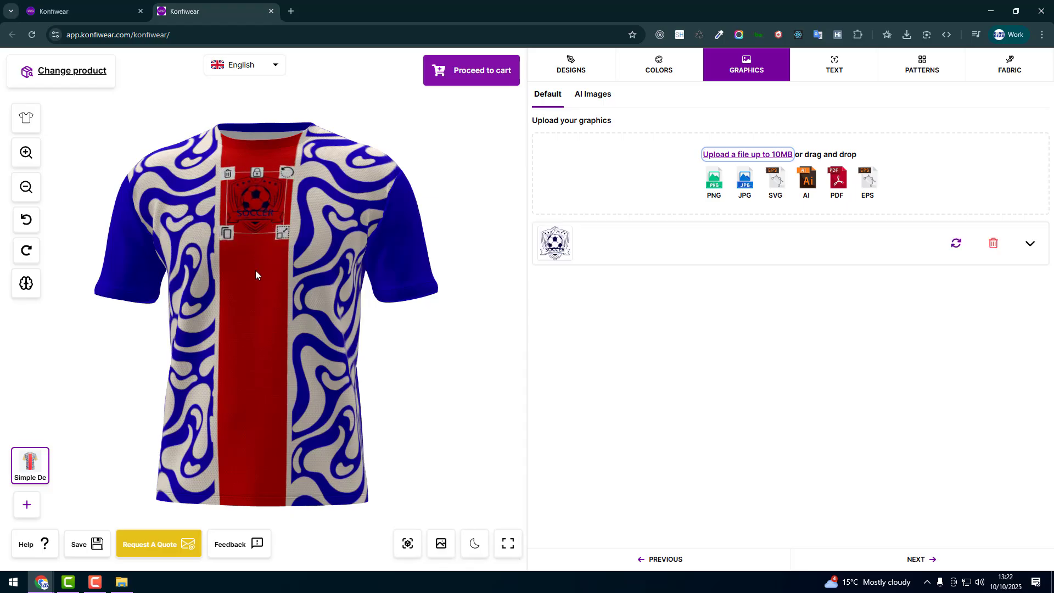
drag(255, 270, 435, 257)
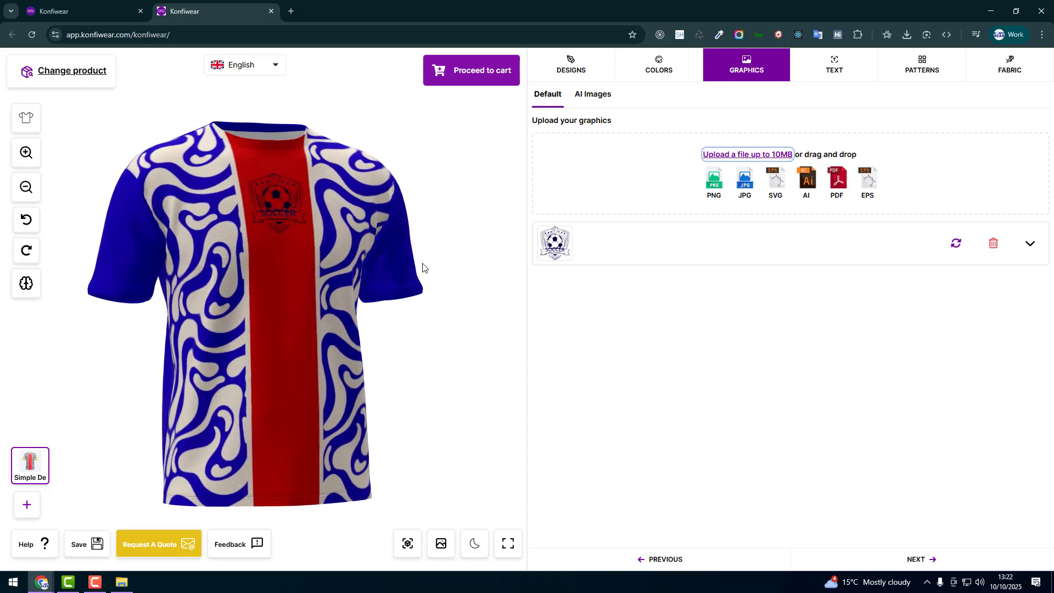